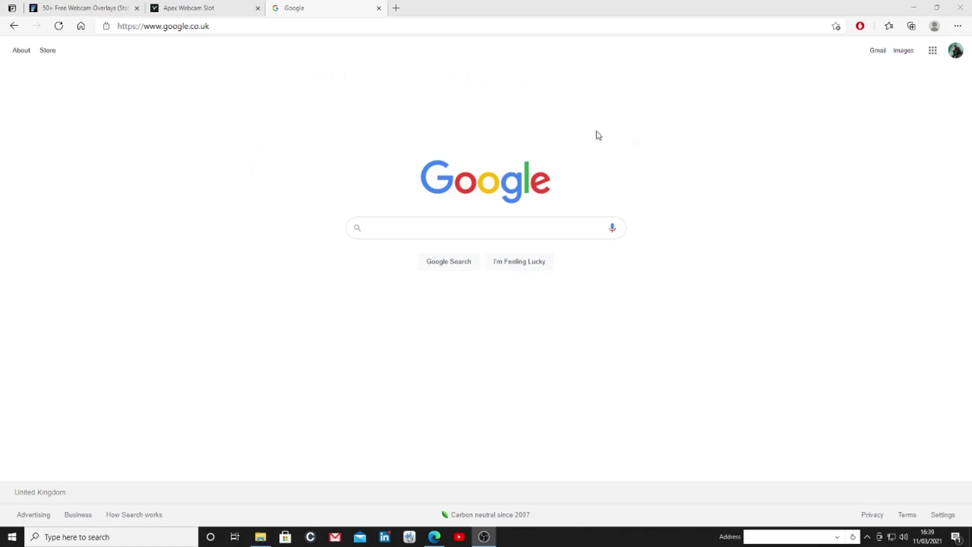
Search Google for 'design hub' and open the Design Hub resources website
{"action": "left_click", "coordinate": [402, 228]}
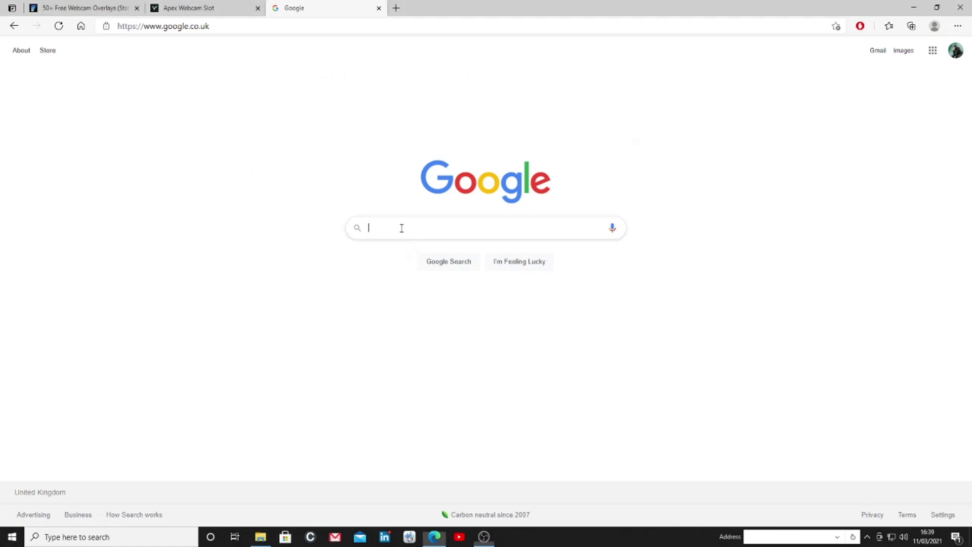
{"action": "type", "text": "des"}
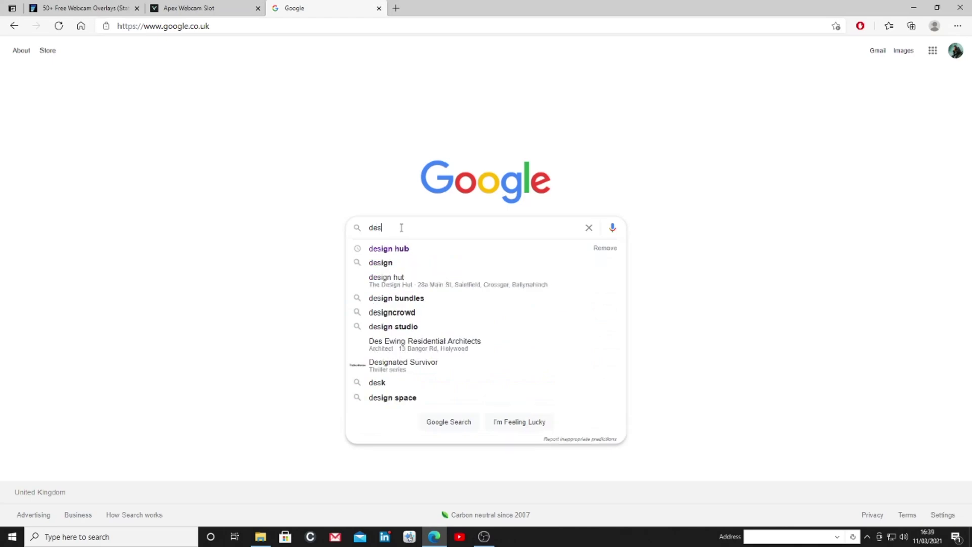
{"action": "type", "text": "ign hub"}
{"action": "key", "text": "Return"}
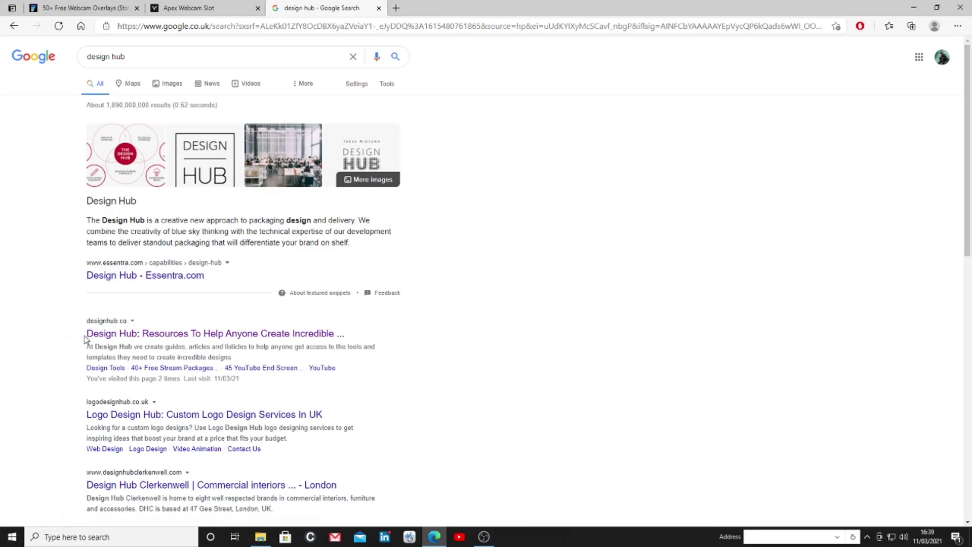
{"action": "left_click", "coordinate": [206, 336]}
{"action": "left_click", "coordinate": [127, 337]}
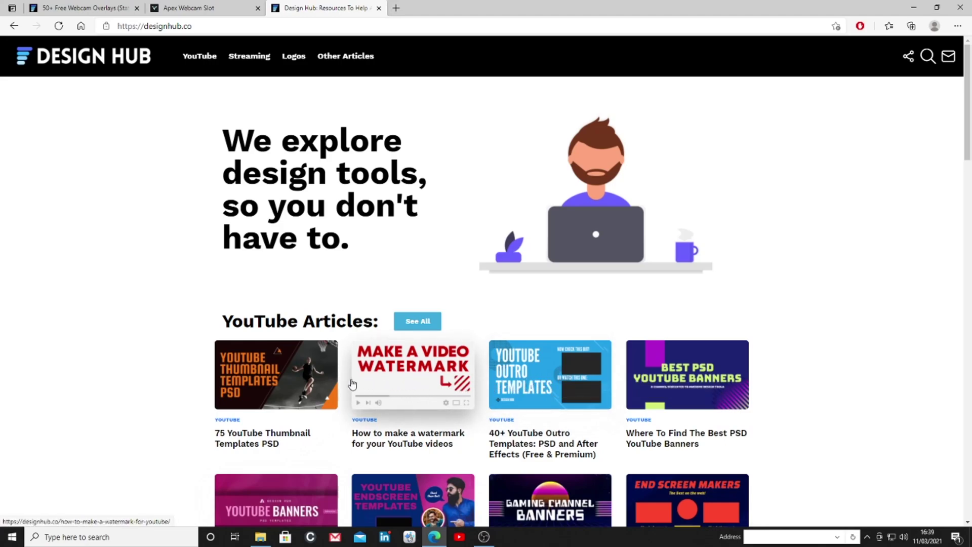
From Design Hub's YouTube section, search the site for 'overlays' and scroll the results
{"action": "left_click", "coordinate": [214, 59]}
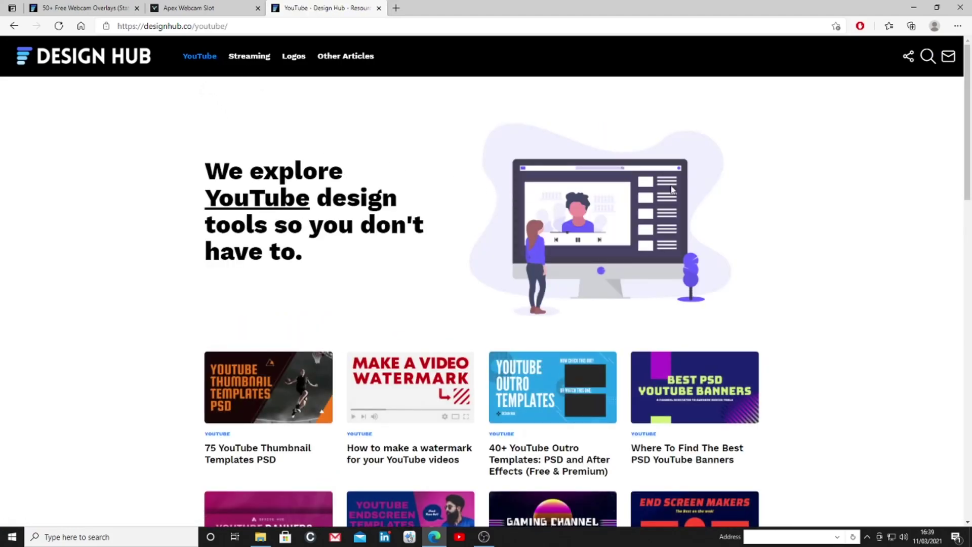
{"action": "left_click", "coordinate": [927, 57]}
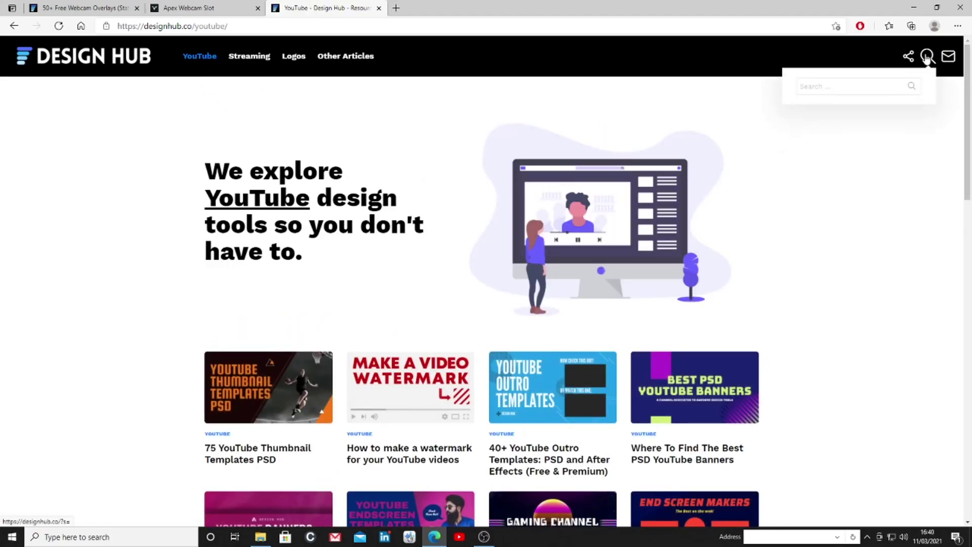
{"action": "left_click", "coordinate": [871, 86]}
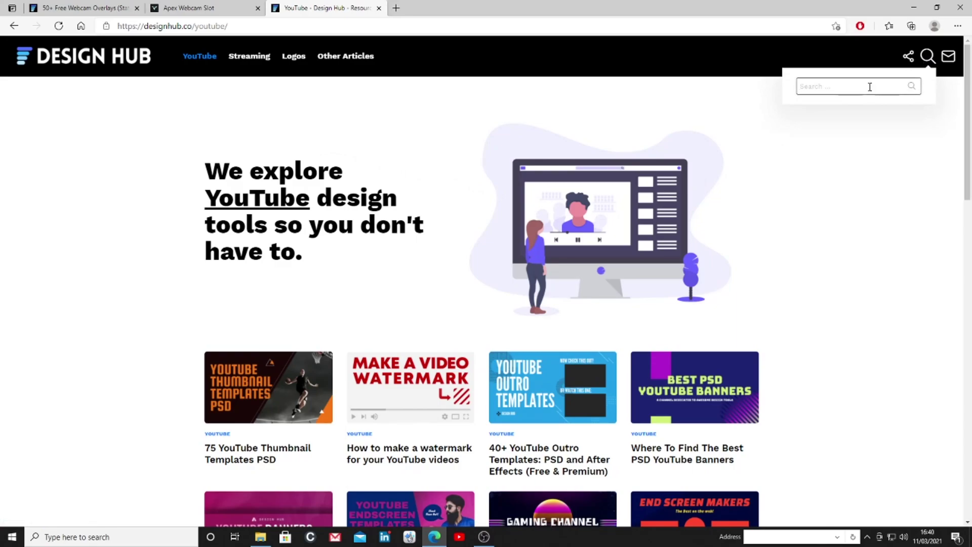
{"action": "type", "text": "o"}
{"action": "key", "text": "BackSpace"}
{"action": "key", "text": "BackSpace"}
{"action": "type", "text": "verlays"}
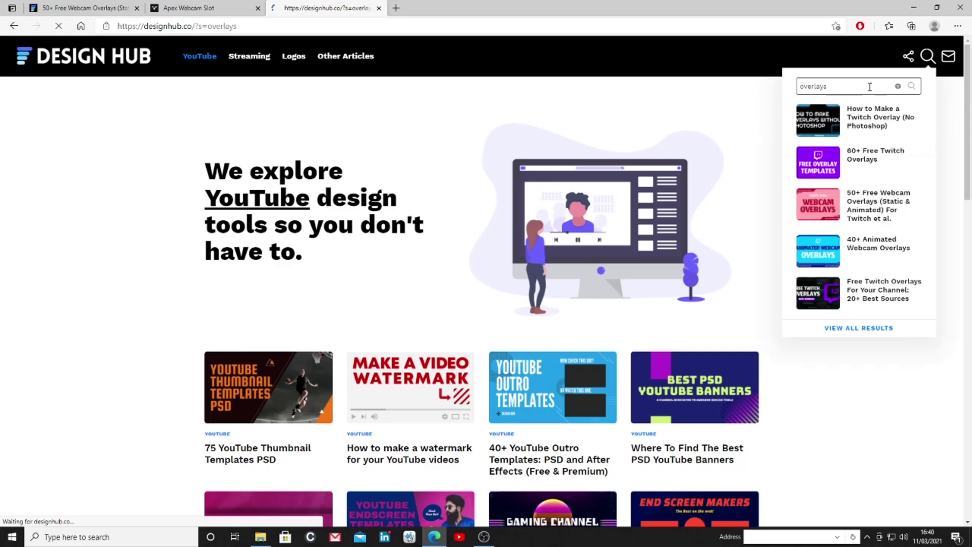
{"action": "key", "text": "Return"}
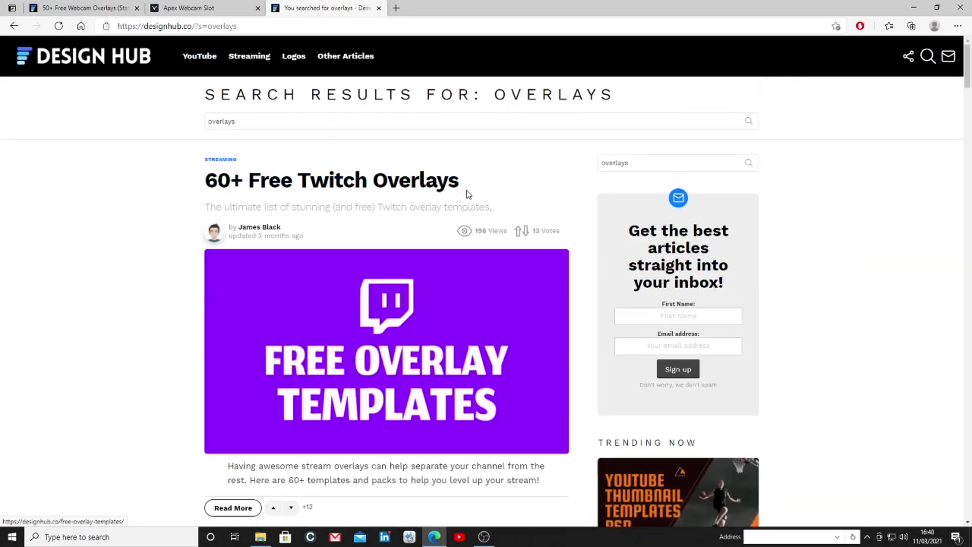
{"action": "scroll", "coordinate": [432, 260], "scroll_direction": "down", "scroll_amount": 2}
{"action": "scroll", "coordinate": [432, 260], "scroll_direction": "down", "scroll_amount": 5}
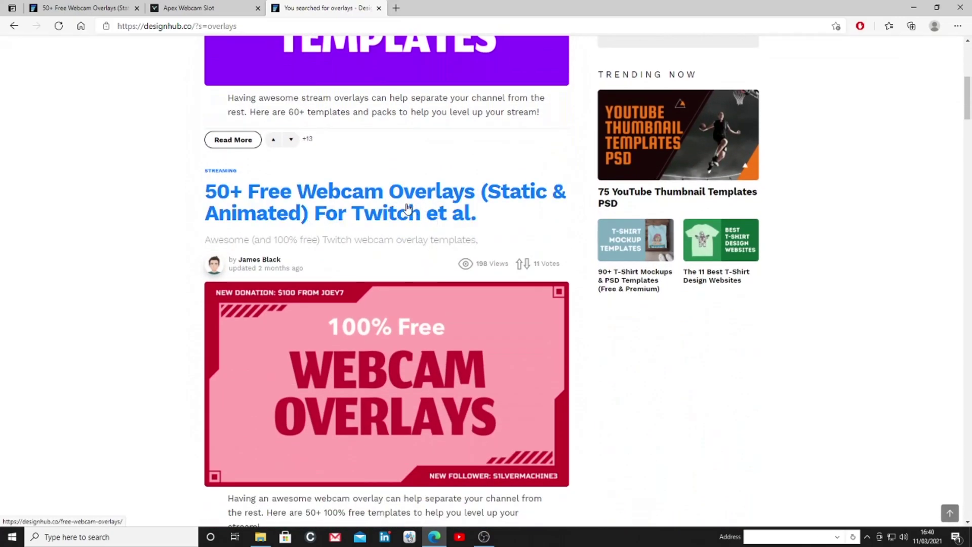
{"action": "scroll", "coordinate": [410, 212], "scroll_direction": "down", "scroll_amount": 5}
{"action": "scroll", "coordinate": [408, 212], "scroll_direction": "down", "scroll_amount": 3}
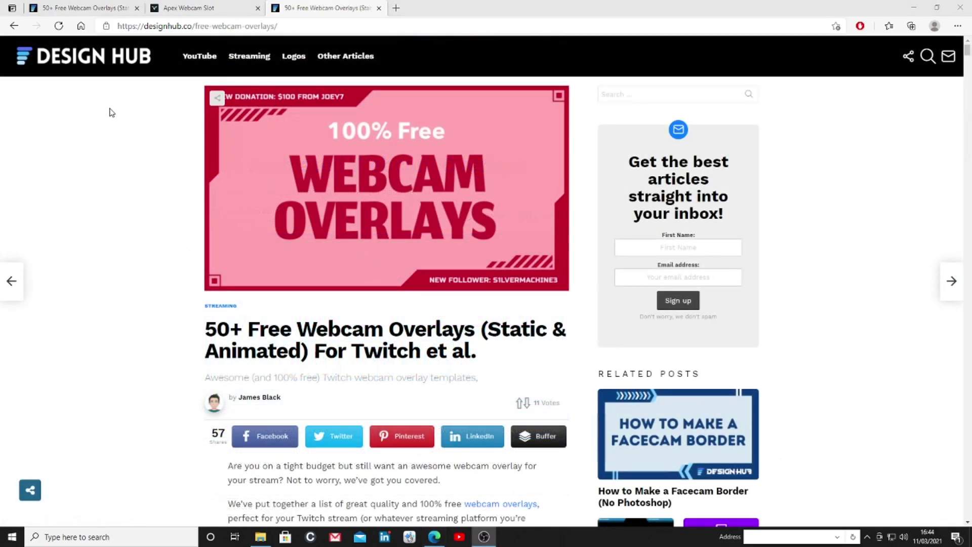
Scroll the webcam overlay article past entries #1–#5 down to #6 (VBI)
{"action": "scroll", "coordinate": [376, 164], "scroll_direction": "down", "scroll_amount": 9}
{"action": "scroll", "coordinate": [206, 205], "scroll_direction": "down", "scroll_amount": 3}
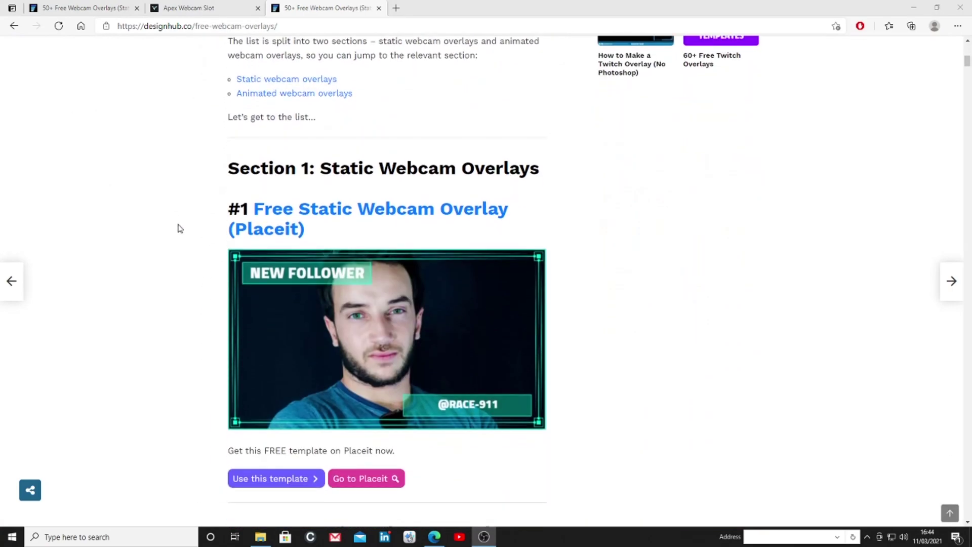
{"action": "scroll", "coordinate": [206, 222], "scroll_direction": "down", "scroll_amount": 2}
{"action": "scroll", "coordinate": [210, 222], "scroll_direction": "down", "scroll_amount": 4}
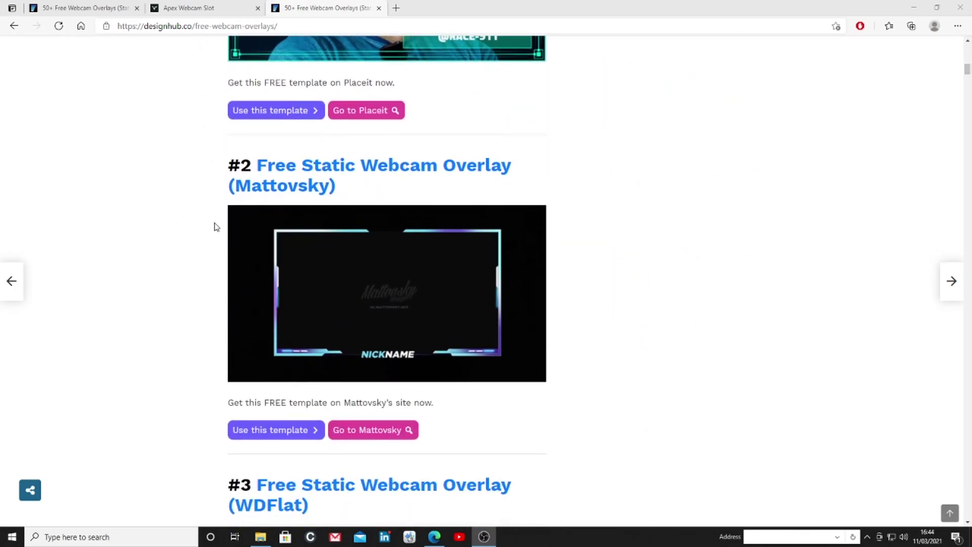
{"action": "scroll", "coordinate": [215, 228], "scroll_direction": "down", "scroll_amount": 6}
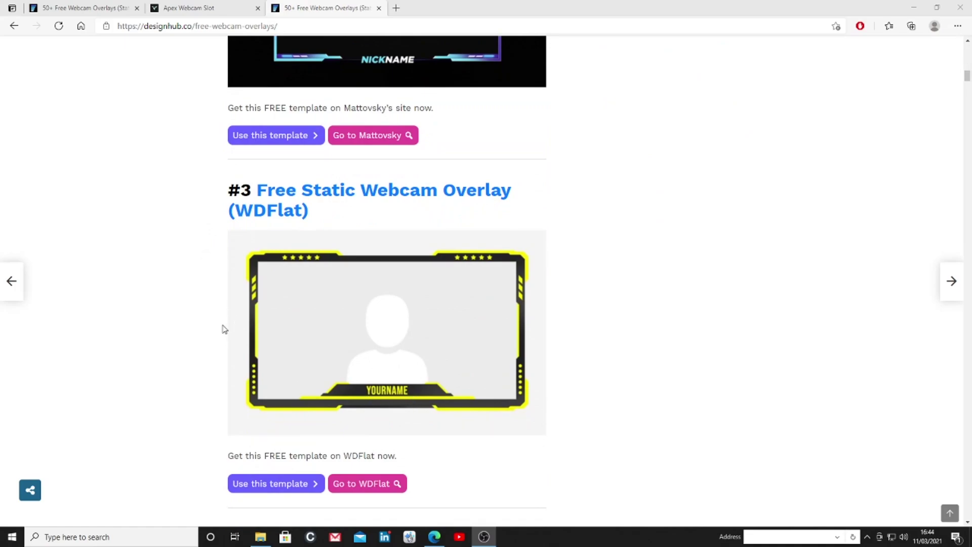
{"action": "scroll", "coordinate": [219, 330], "scroll_direction": "down", "scroll_amount": 6}
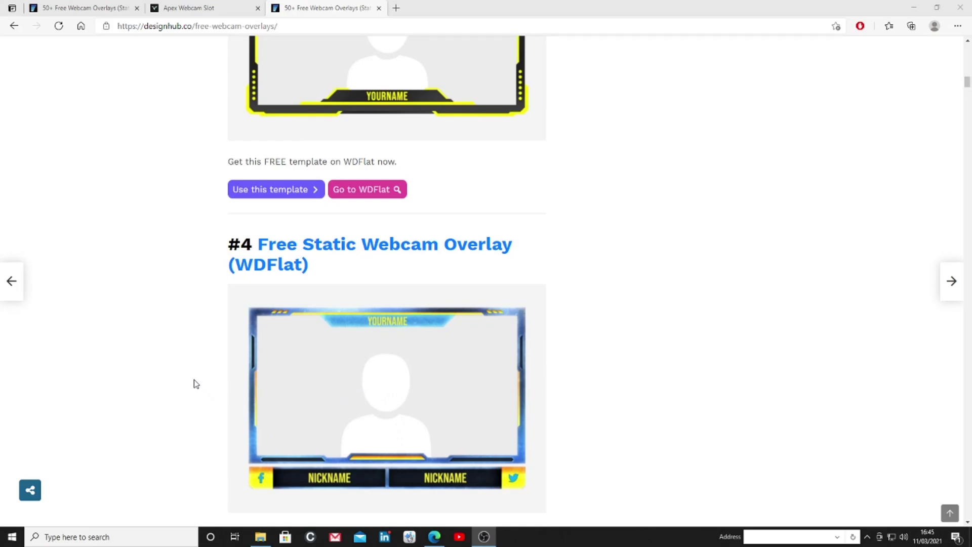
{"action": "scroll", "coordinate": [196, 383], "scroll_direction": "down", "scroll_amount": 2}
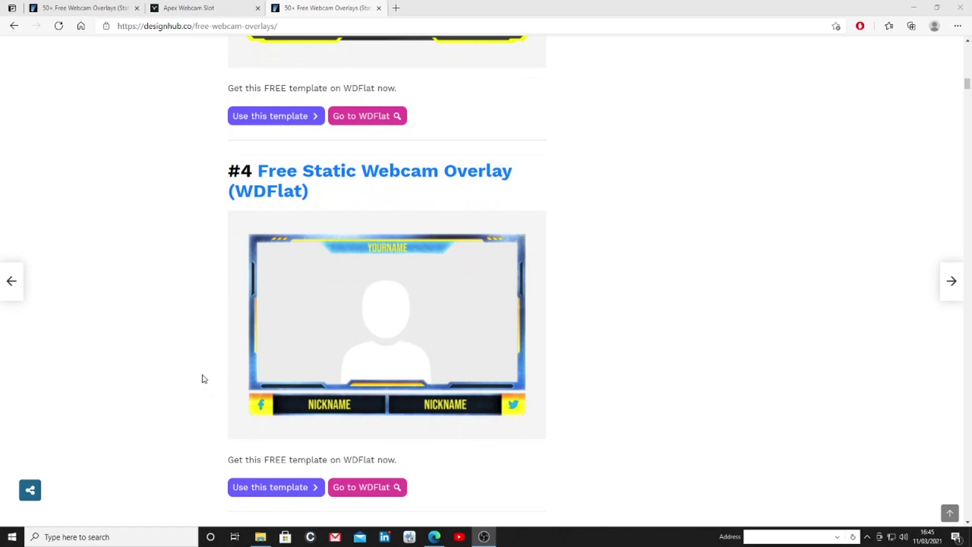
{"action": "scroll", "coordinate": [207, 372], "scroll_direction": "down", "scroll_amount": 10}
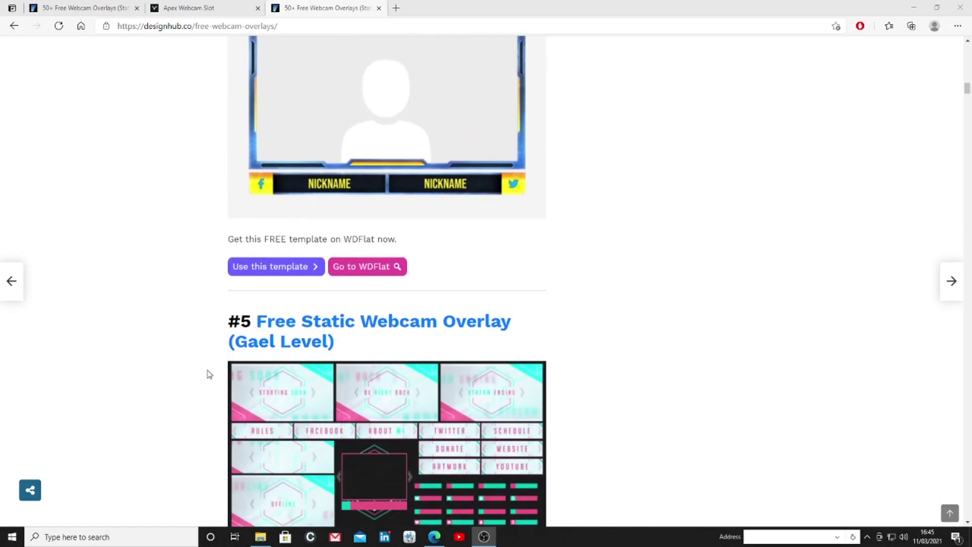
{"action": "scroll", "coordinate": [208, 375], "scroll_direction": "down", "scroll_amount": 4}
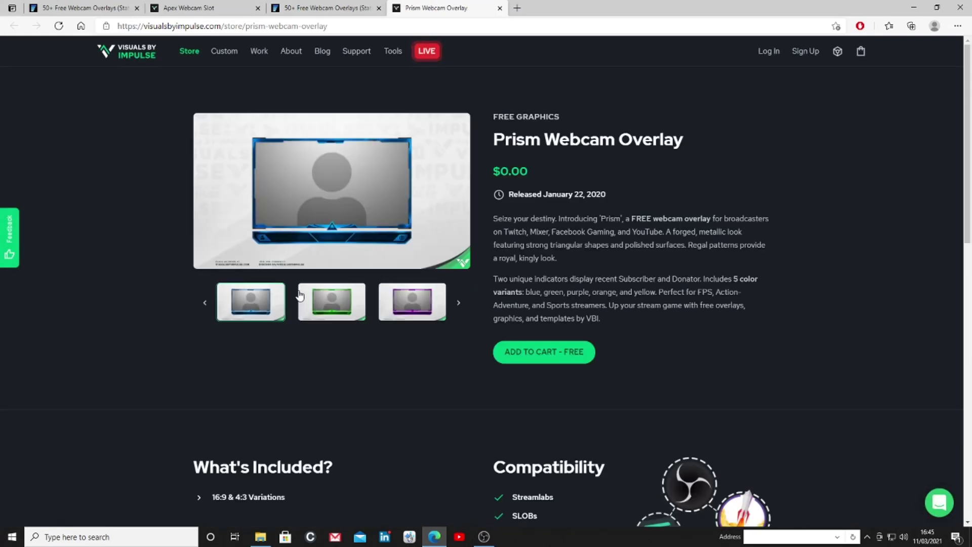
Preview the green and purple colour variants of the Prism Webcam Overlay
{"action": "left_click", "coordinate": [339, 317]}
{"action": "left_click", "coordinate": [411, 311]}
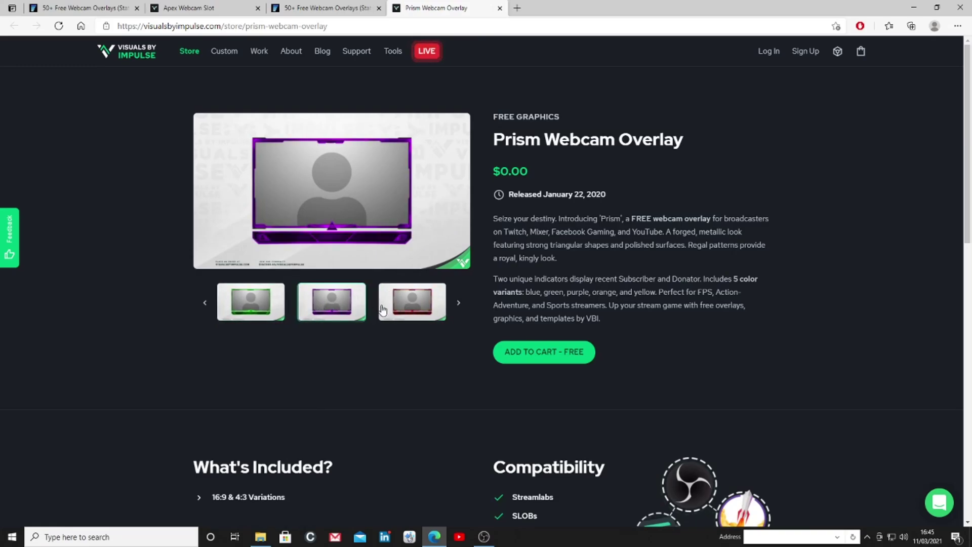
{"action": "scroll", "coordinate": [380, 312], "scroll_direction": "down", "scroll_amount": 1}
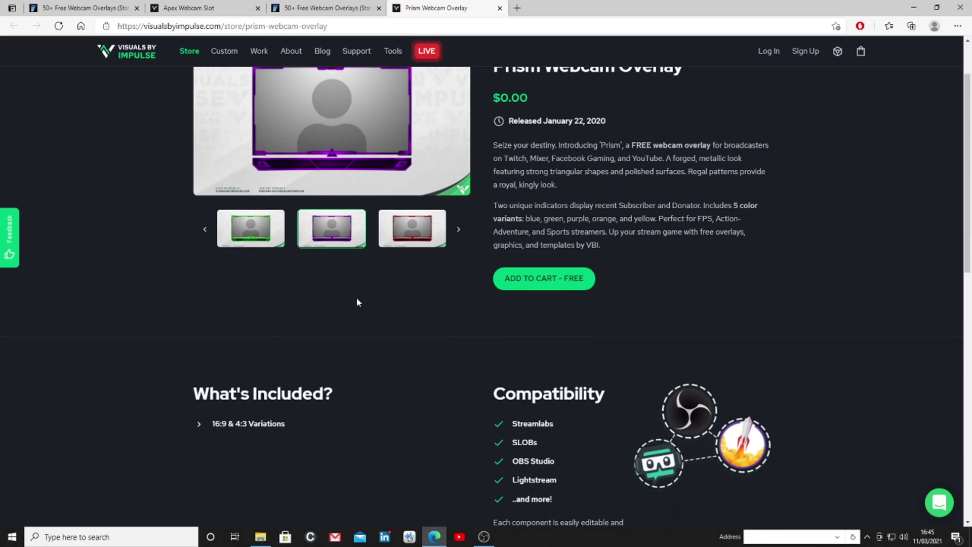
{"action": "scroll", "coordinate": [357, 302], "scroll_direction": "up", "scroll_amount": 1}
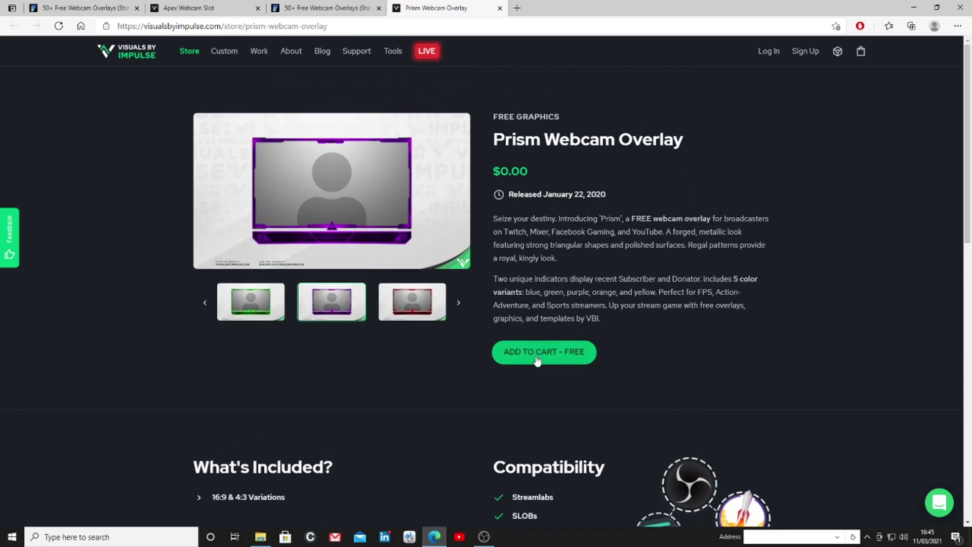
Add the free Prism Webcam Overlay to the cart and continue to checkout
{"action": "left_click", "coordinate": [537, 357]}
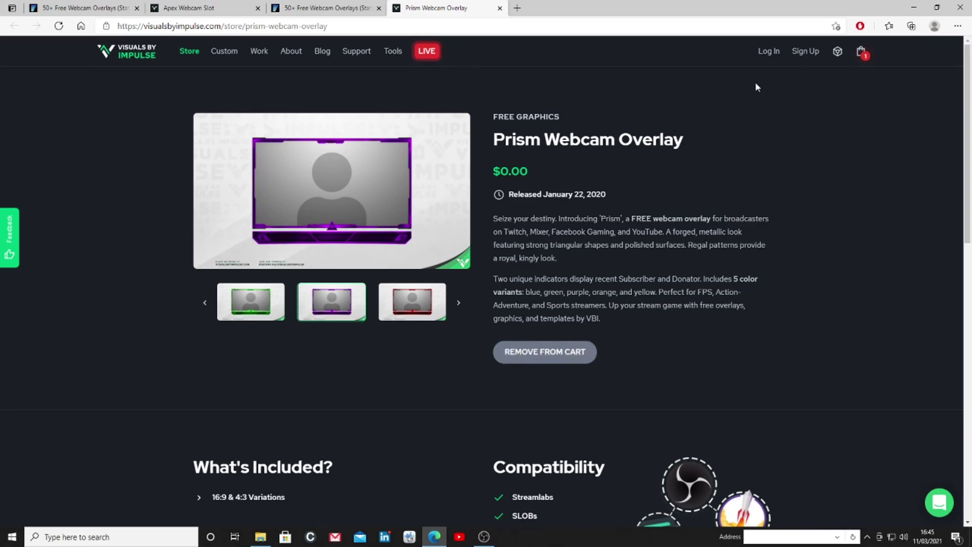
{"action": "left_click", "coordinate": [862, 55]}
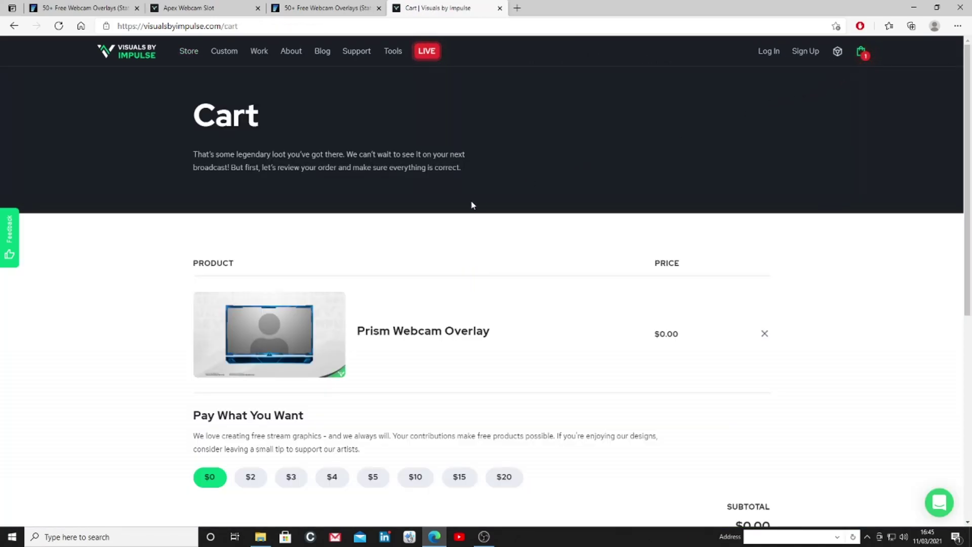
{"action": "scroll", "coordinate": [390, 269], "scroll_direction": "down", "scroll_amount": 2}
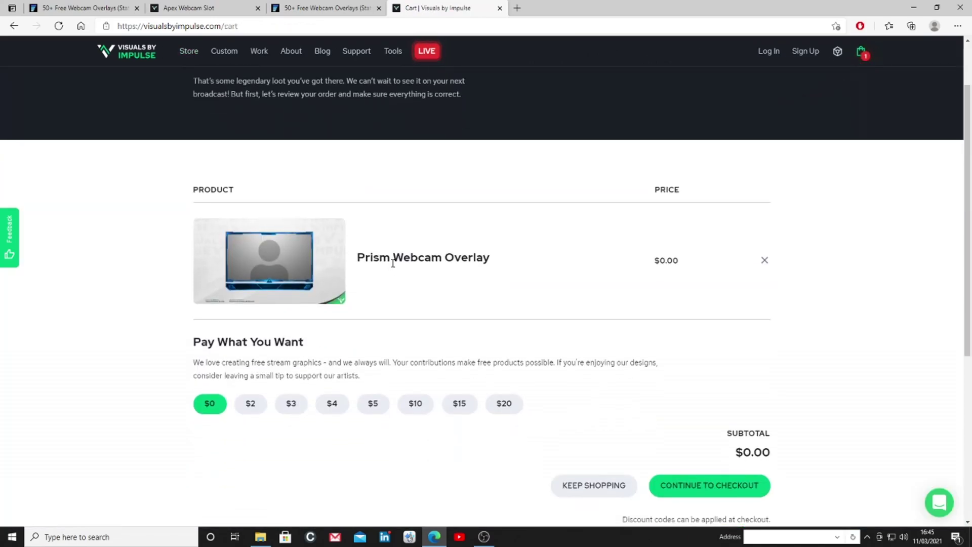
{"action": "scroll", "coordinate": [393, 264], "scroll_direction": "down", "scroll_amount": 2}
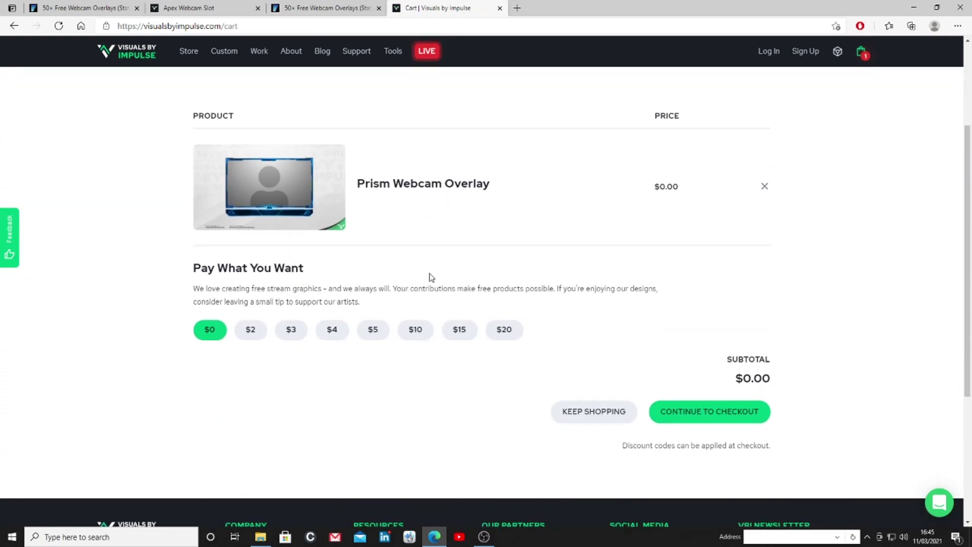
{"action": "left_click", "coordinate": [691, 410]}
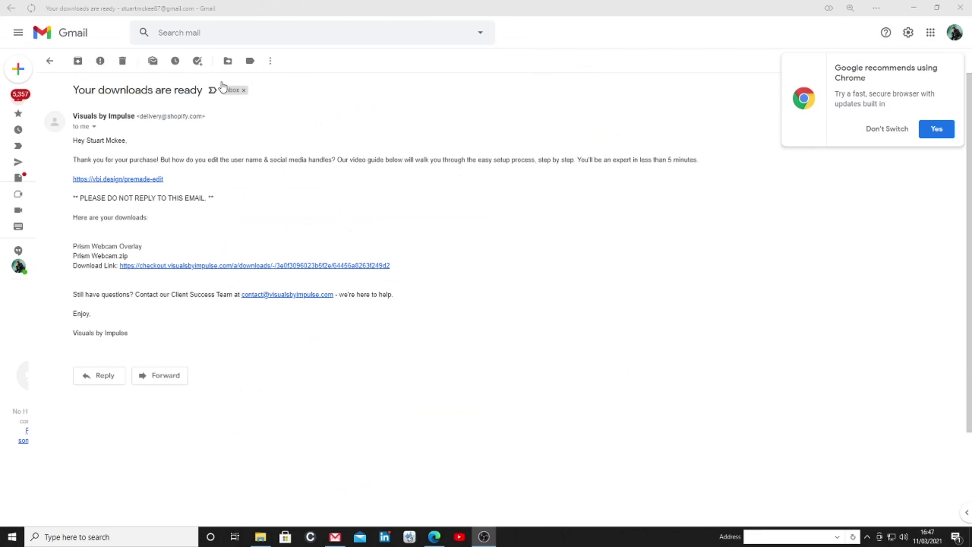
Dismiss the Chrome recommendation popup with 'Don't Switch' in the downloads email
{"action": "left_click", "coordinate": [899, 133]}
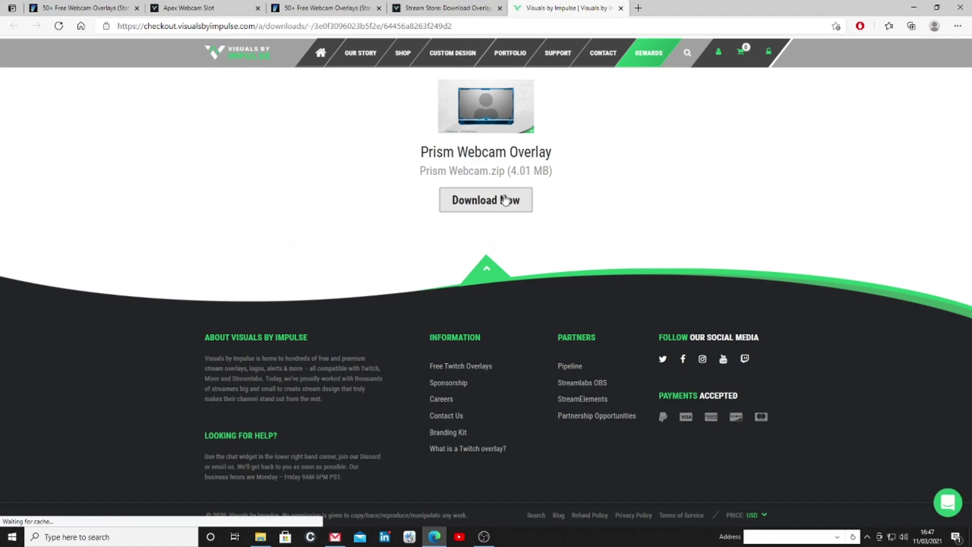
Download Prism Webcam.zip, view its Blank Cams and icons folders, then minimize to the desktop
{"action": "left_click", "coordinate": [495, 208]}
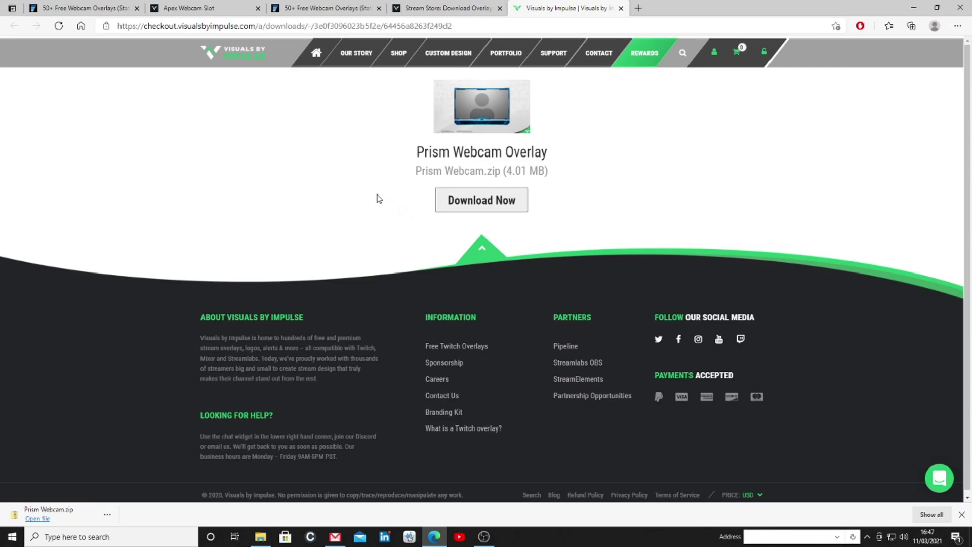
{"action": "left_click", "coordinate": [33, 520]}
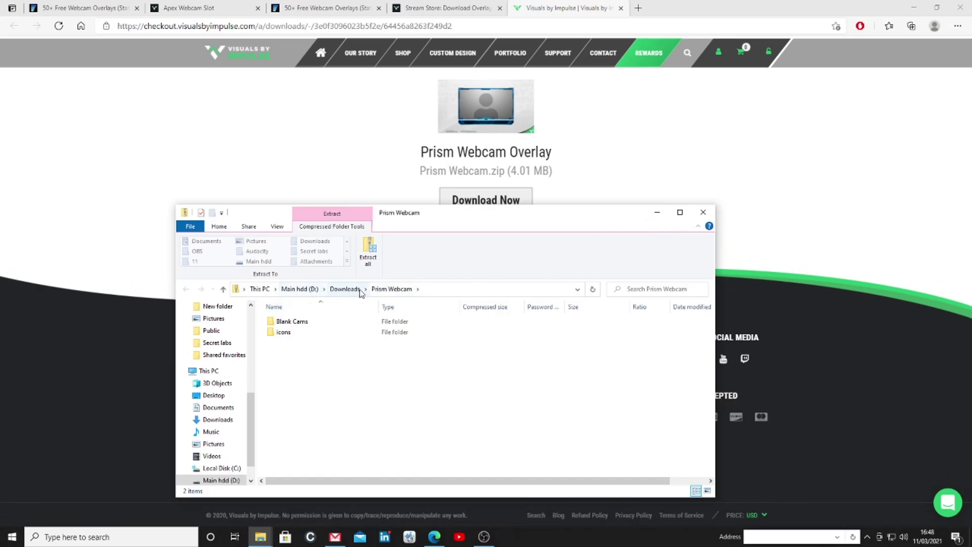
{"action": "left_click", "coordinate": [657, 213]}
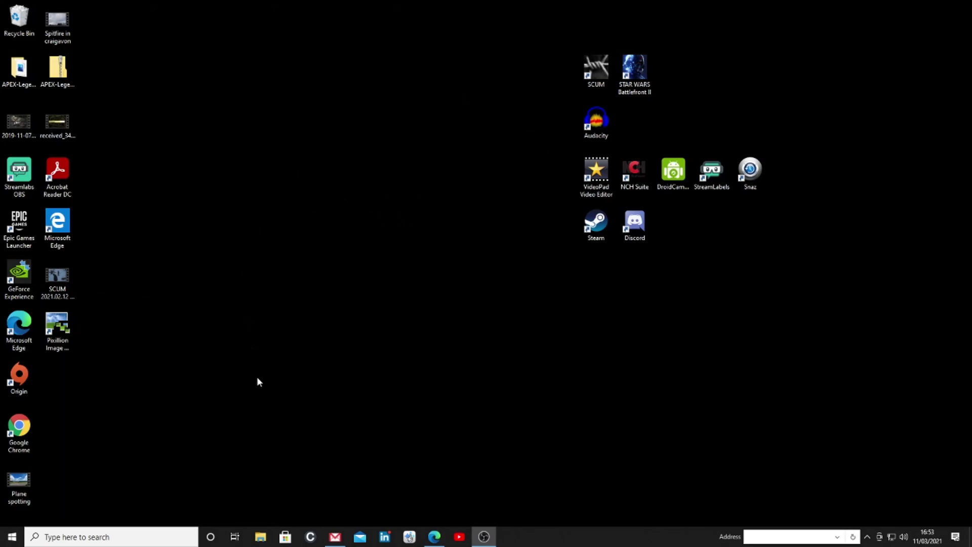
Extract Prism Webcam.zip from D:\Downloads into its suggested Prism Webcam folder
{"action": "left_click", "coordinate": [260, 536]}
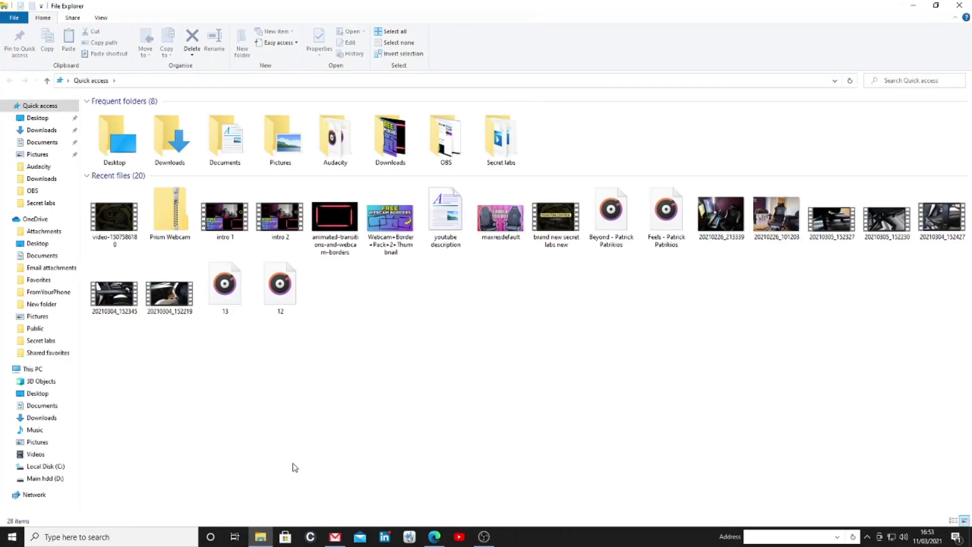
{"action": "left_click", "coordinate": [45, 479]}
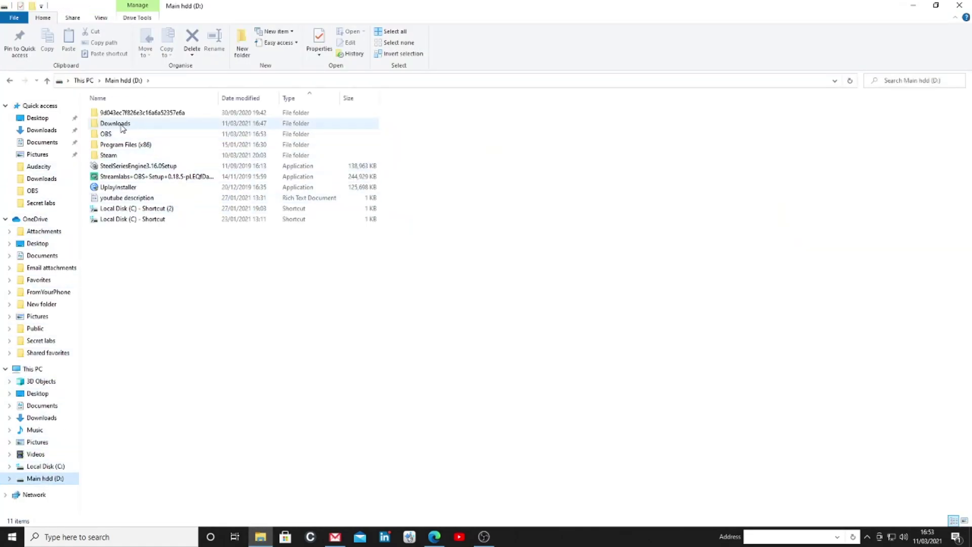
{"action": "double_click", "coordinate": [120, 126]}
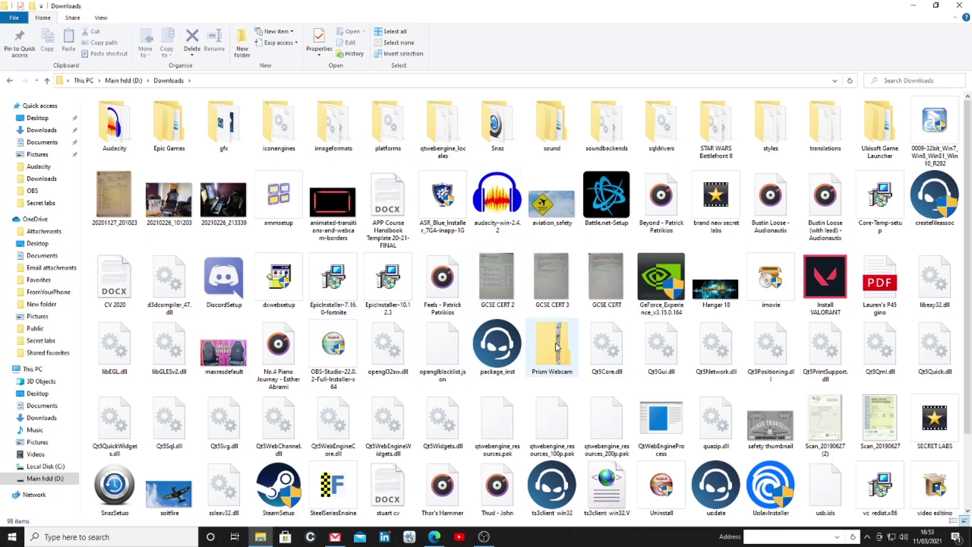
{"action": "right_click", "coordinate": [557, 348]}
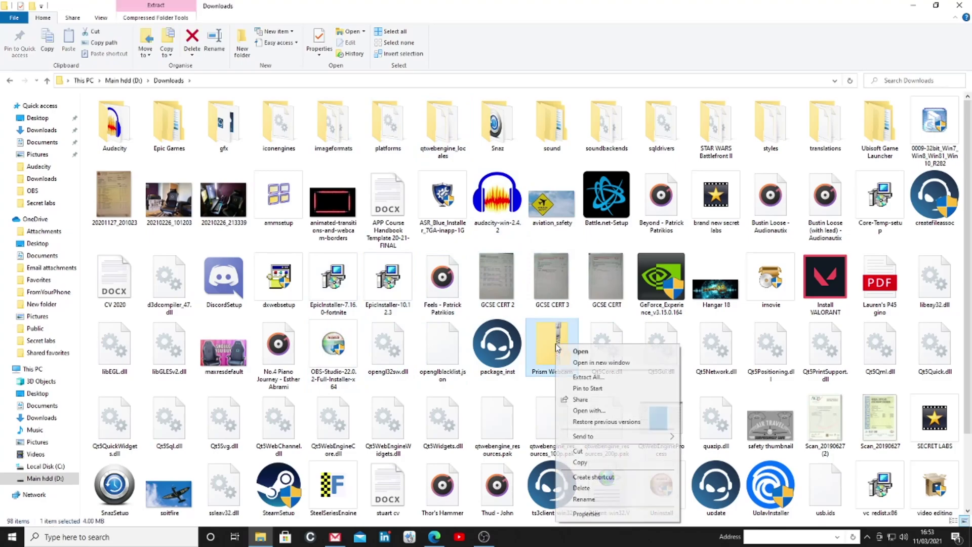
{"action": "left_click", "coordinate": [586, 377]}
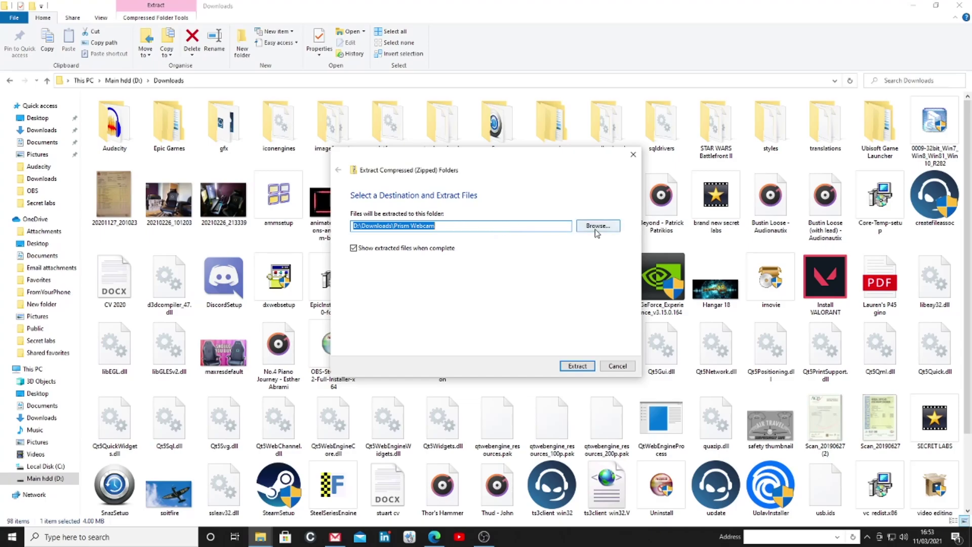
{"action": "left_click", "coordinate": [577, 366]}
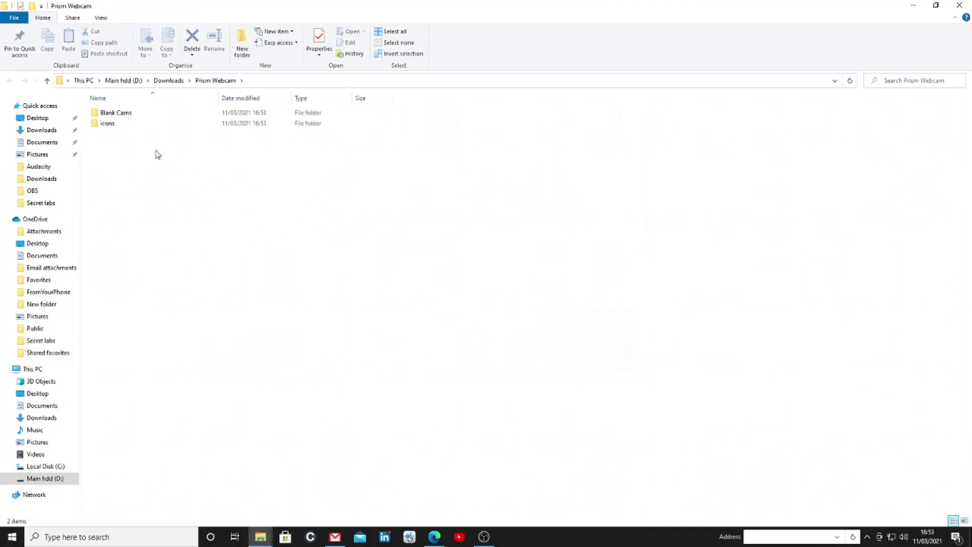
Browse the 4-3 and 16-9 frame folders inside Blank Cams
{"action": "double_click", "coordinate": [118, 113]}
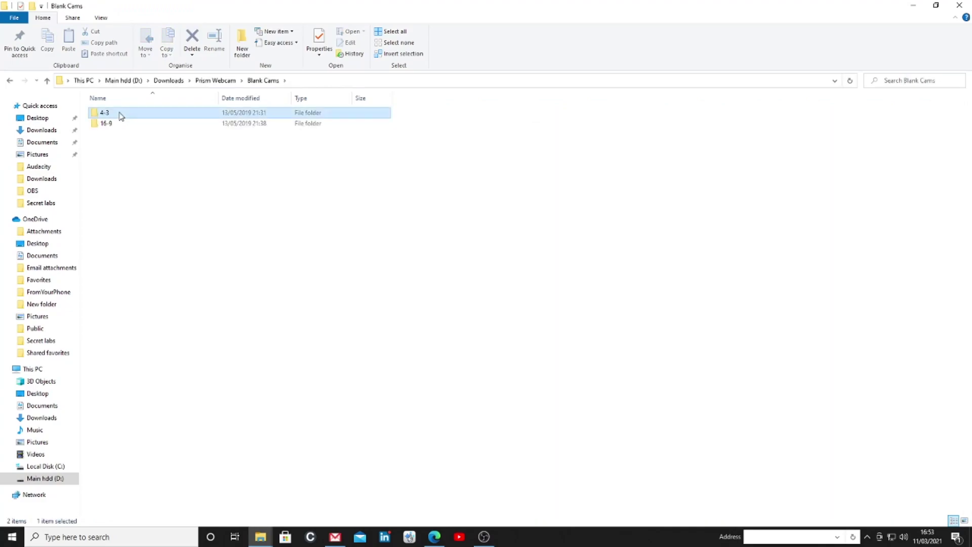
{"action": "double_click", "coordinate": [121, 116]}
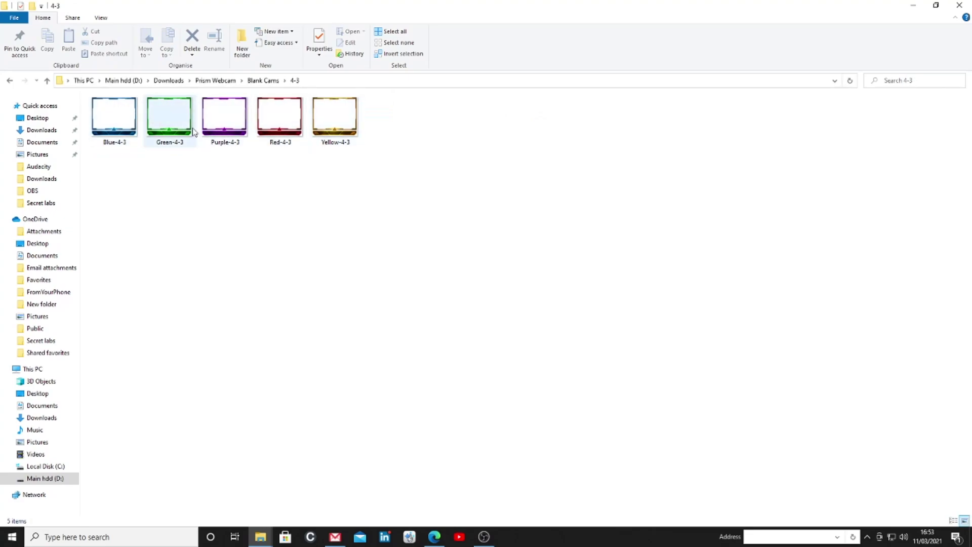
{"action": "left_click", "coordinate": [10, 80]}
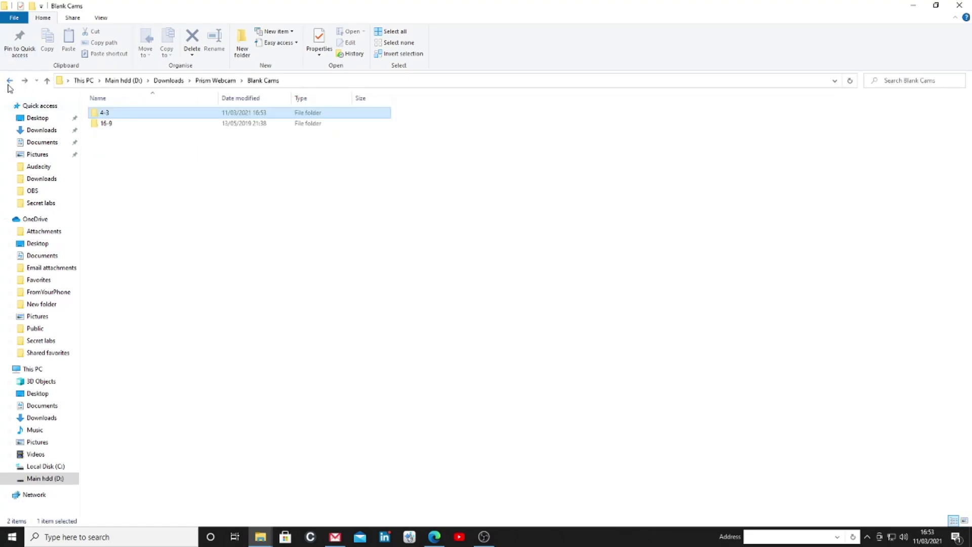
{"action": "double_click", "coordinate": [106, 123]}
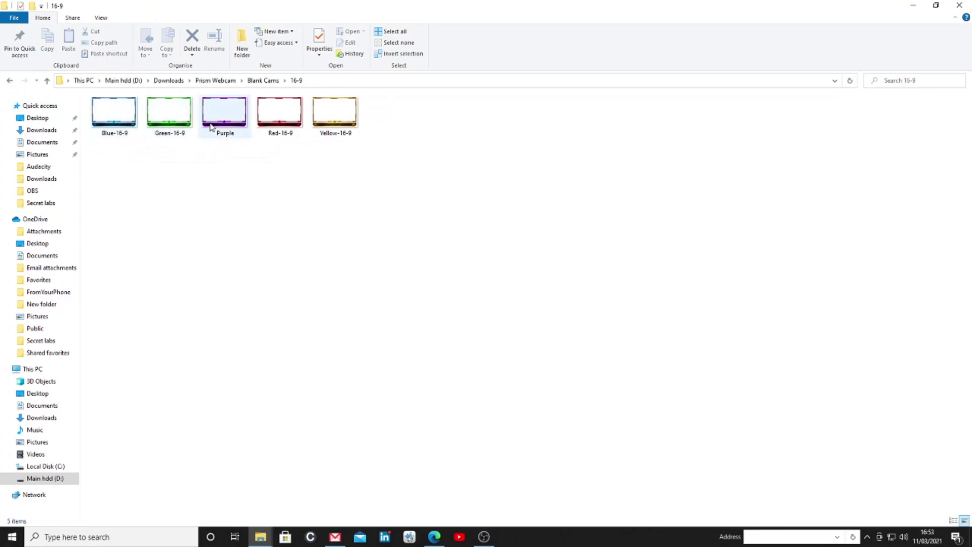
{"action": "left_click", "coordinate": [10, 81]}
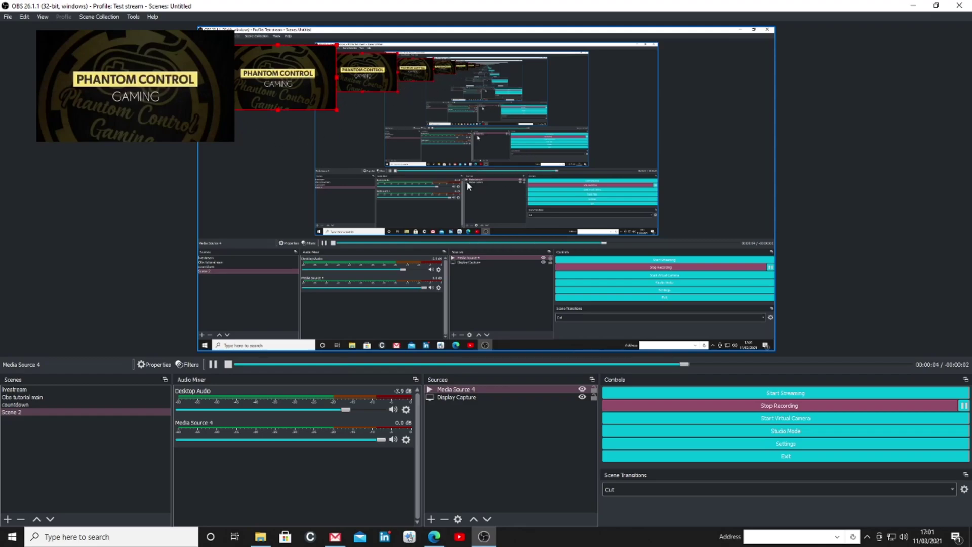
Add an Image source named 'overlay' to Scene 2 from the preview's context menu
{"action": "right_click", "coordinate": [481, 217]}
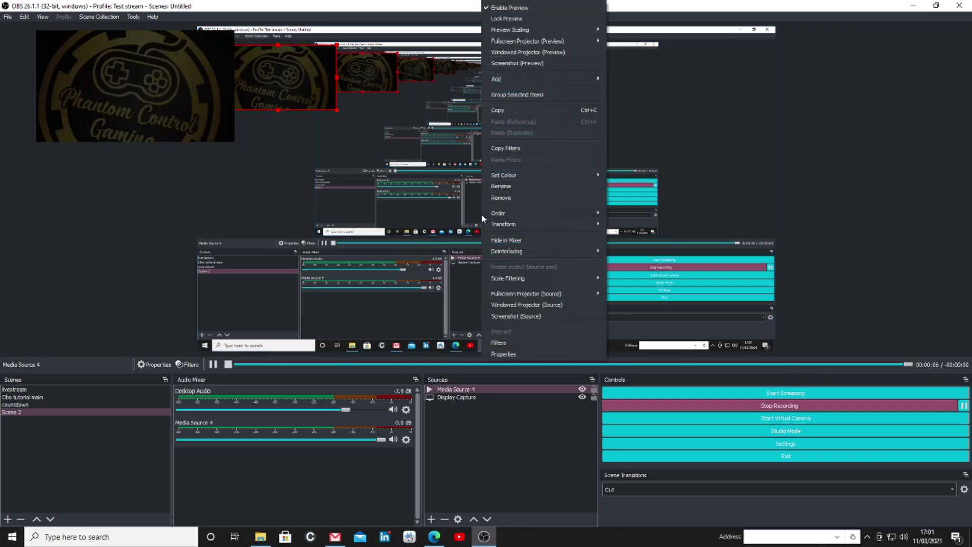
{"action": "mouse_move", "coordinate": [539, 82]}
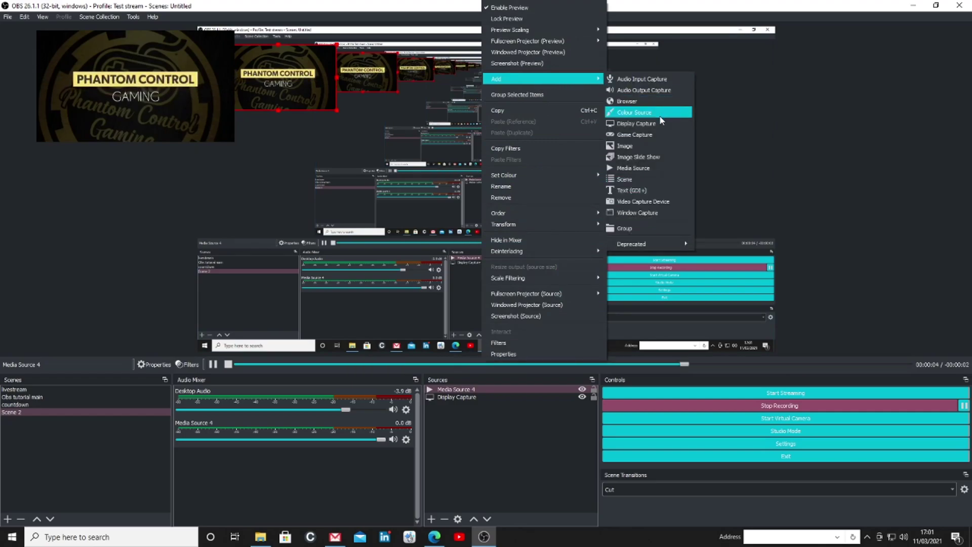
{"action": "left_click", "coordinate": [644, 147]}
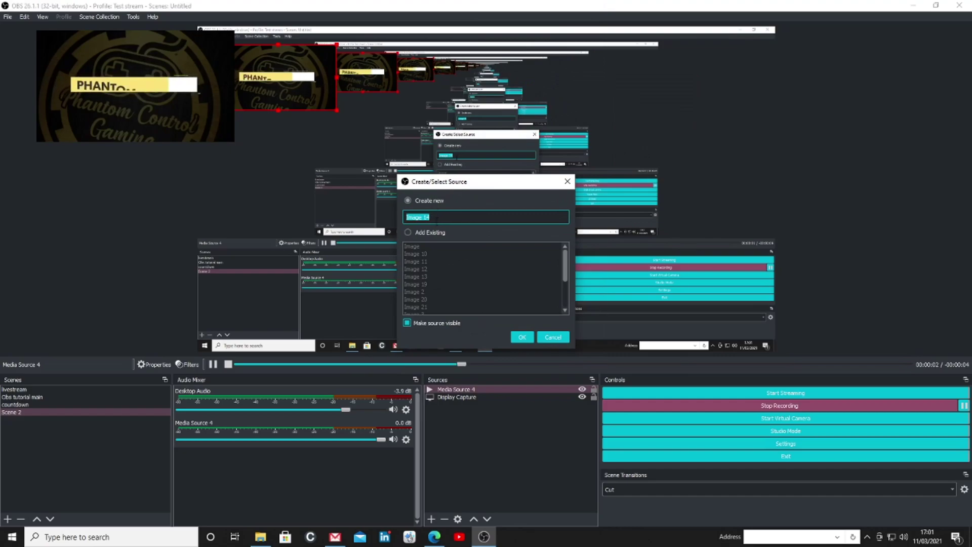
{"action": "type", "text": "overlay"}
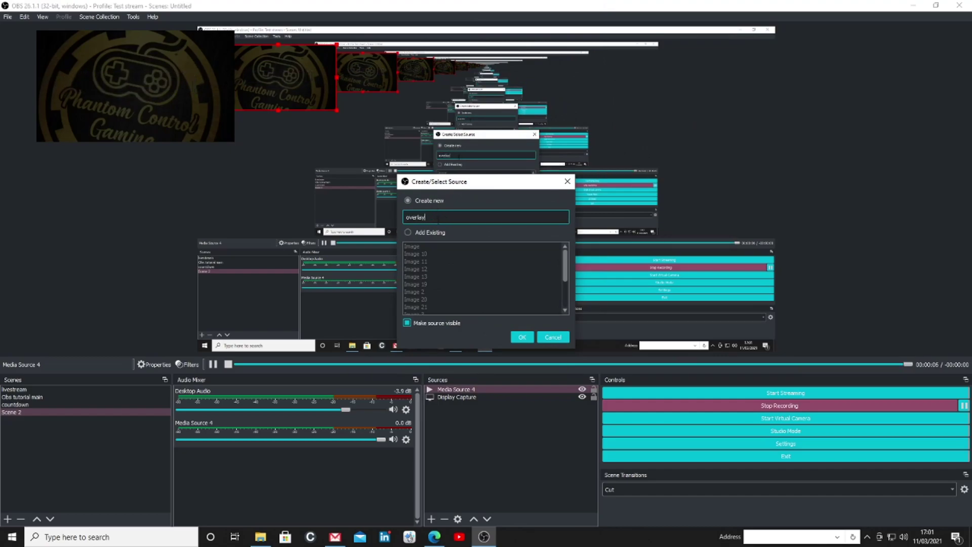
{"action": "left_click", "coordinate": [522, 337]}
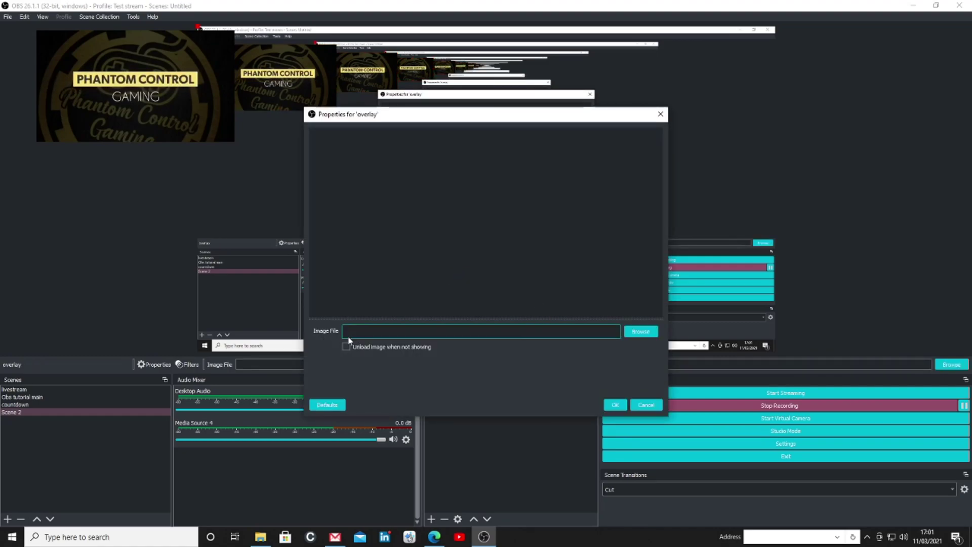
Set the overlay image to Green-16-9 from Downloads > Prism Webcam > Blank Cams > 16-9
{"action": "left_click", "coordinate": [639, 332]}
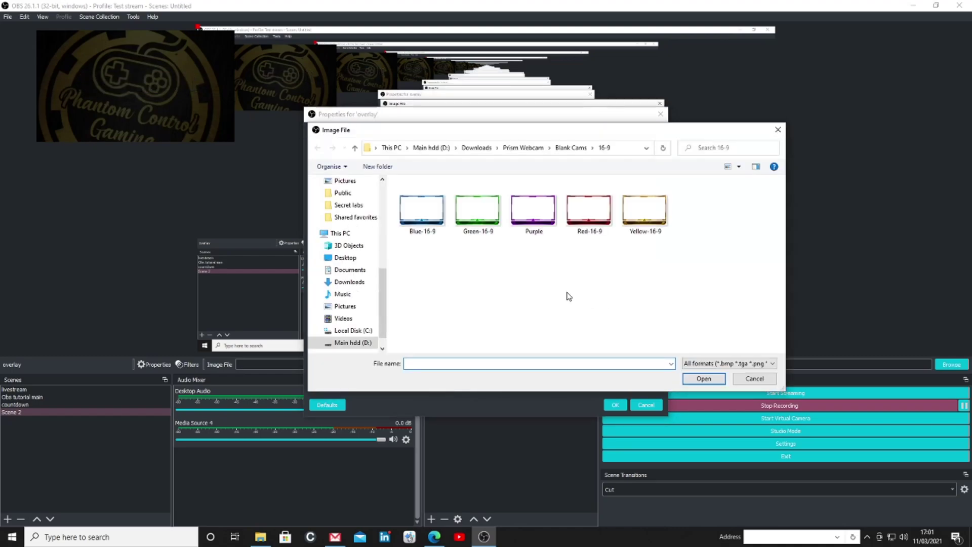
{"action": "left_click", "coordinate": [416, 207]}
{"action": "double_click", "coordinate": [415, 209]}
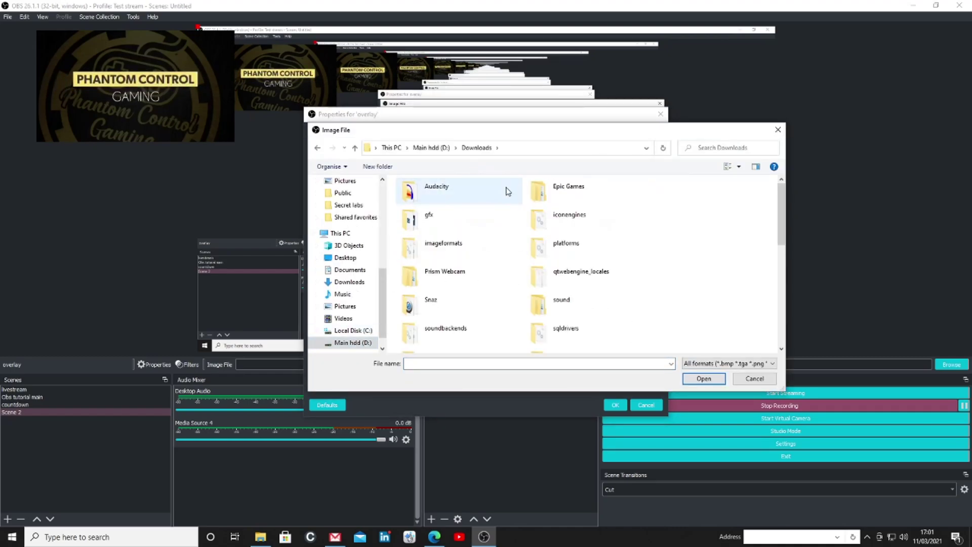
{"action": "double_click", "coordinate": [457, 277]}
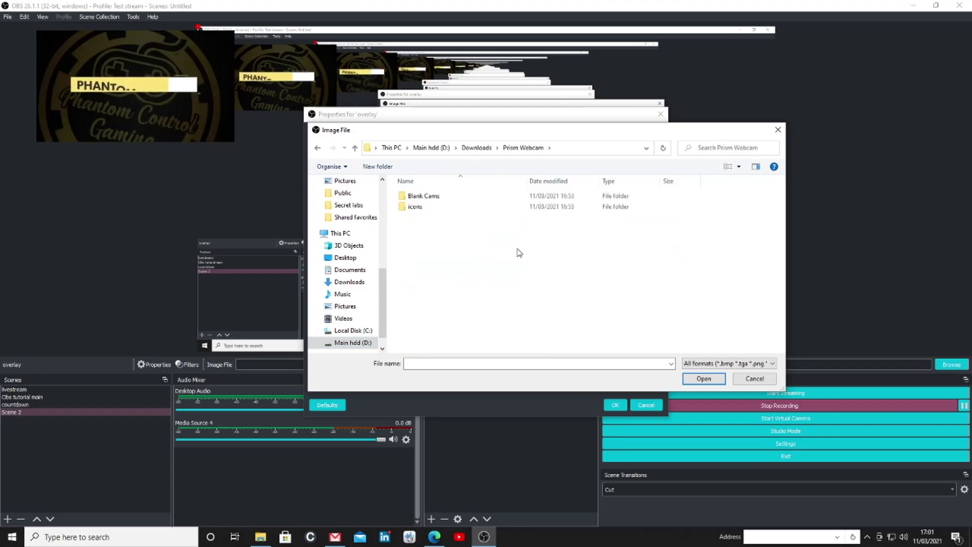
{"action": "left_click", "coordinate": [427, 198]}
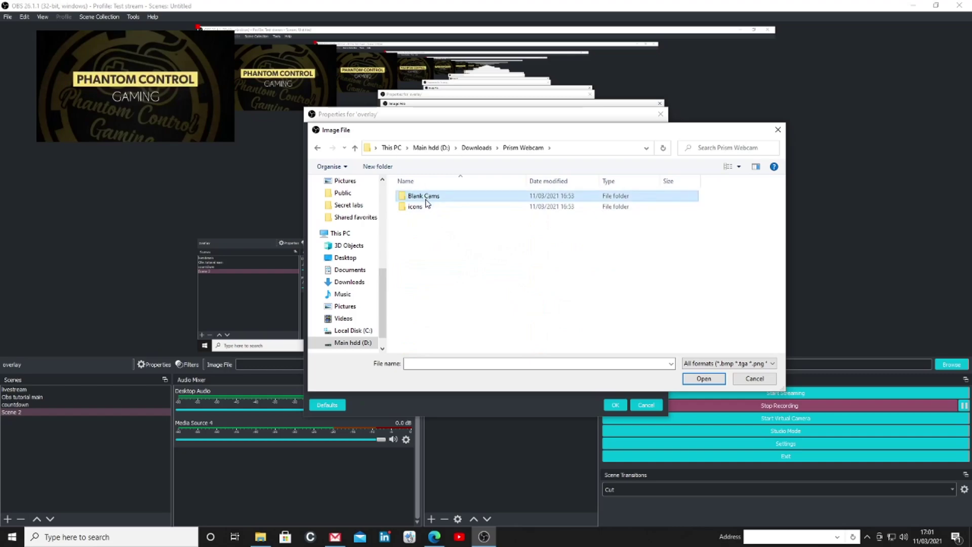
{"action": "double_click", "coordinate": [426, 198]}
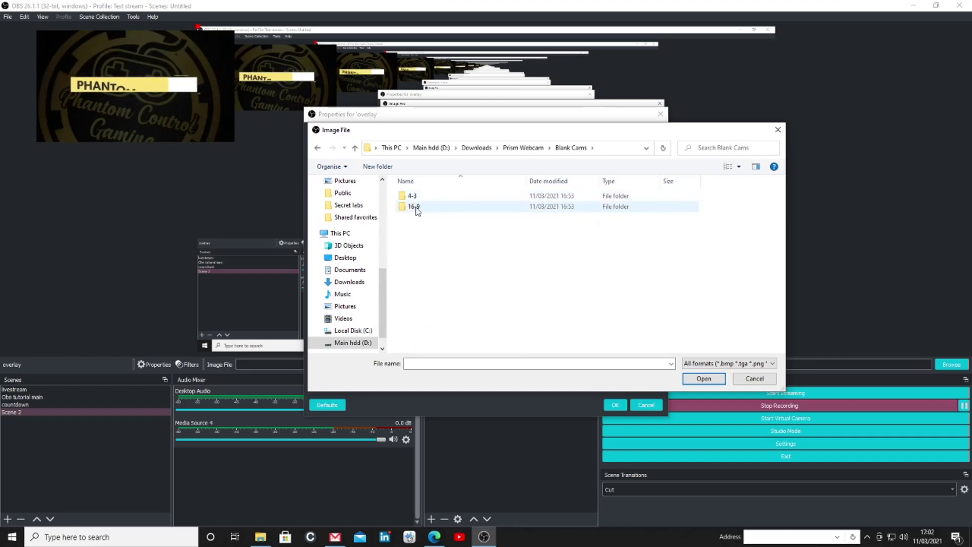
{"action": "double_click", "coordinate": [416, 208]}
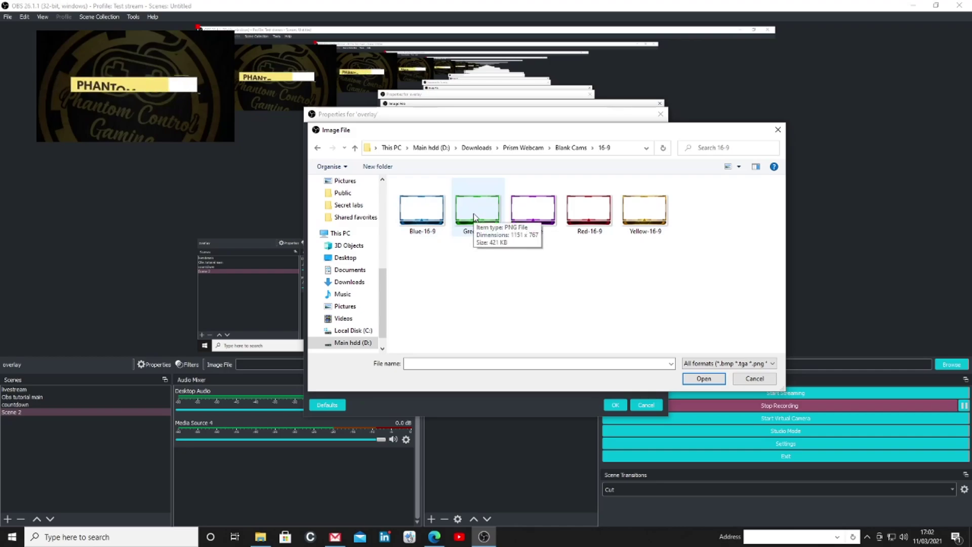
{"action": "double_click", "coordinate": [474, 216]}
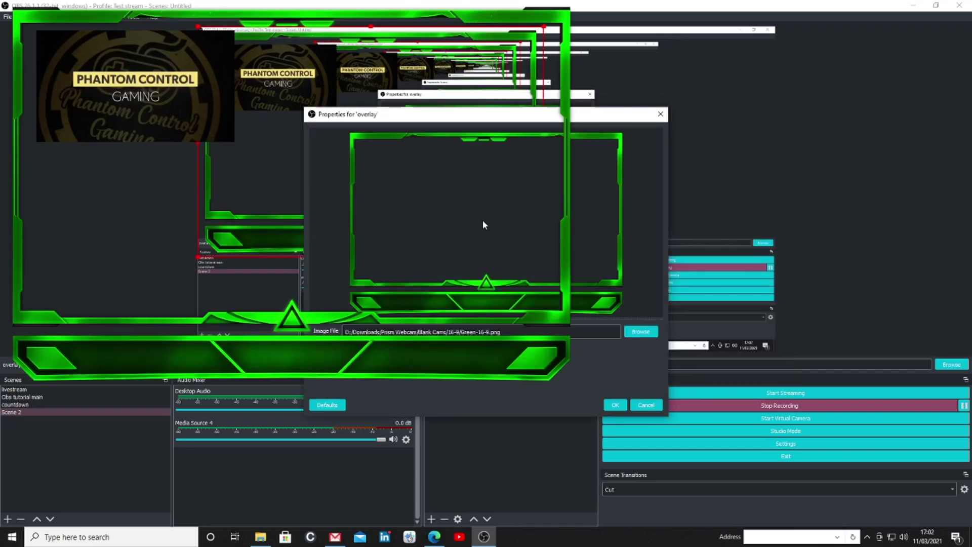
{"action": "left_click", "coordinate": [616, 405]}
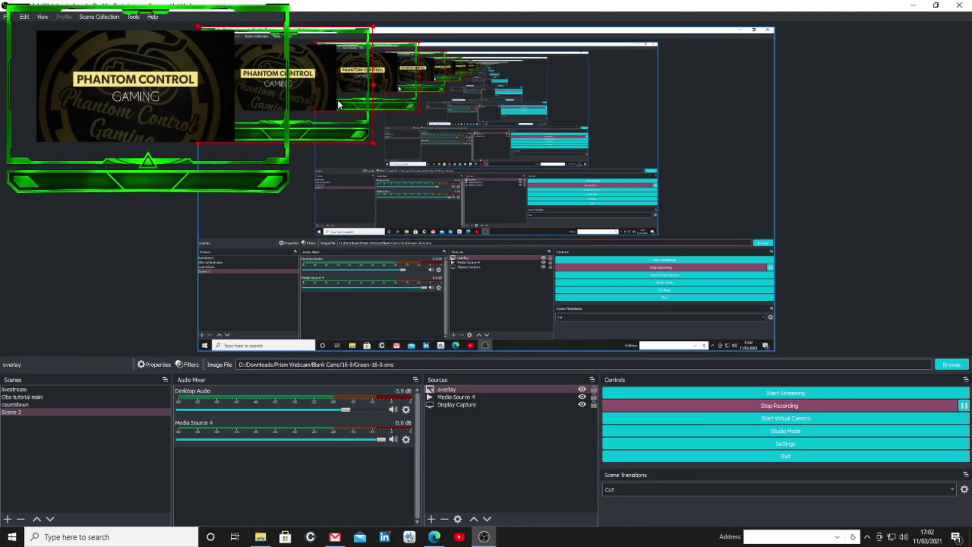
Drag Media Source 4's Phantom Control Gaming logo down into the green frame
{"action": "left_click", "coordinate": [313, 88]}
{"action": "left_click_drag", "start_coordinate": [299, 91], "coordinate": [299, 159]}
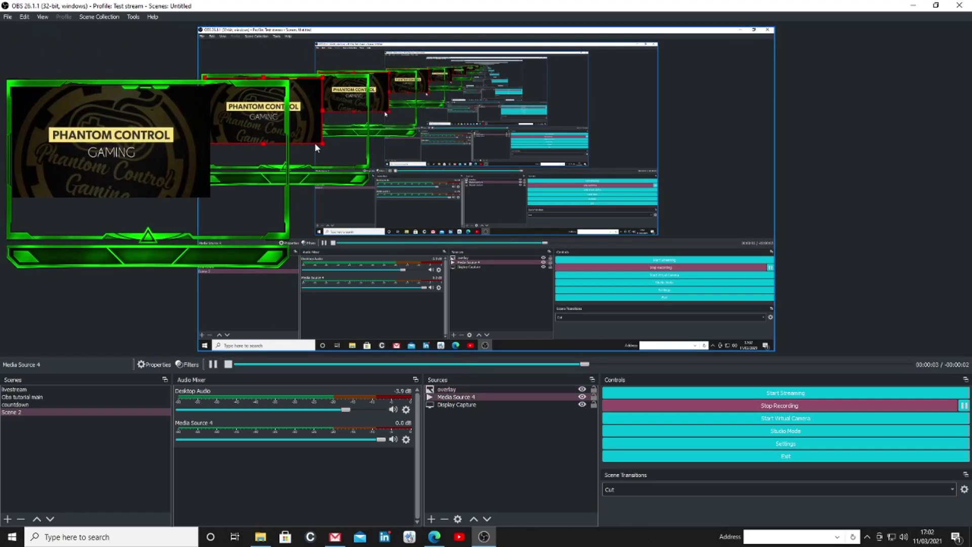
{"action": "left_click", "coordinate": [315, 142]}
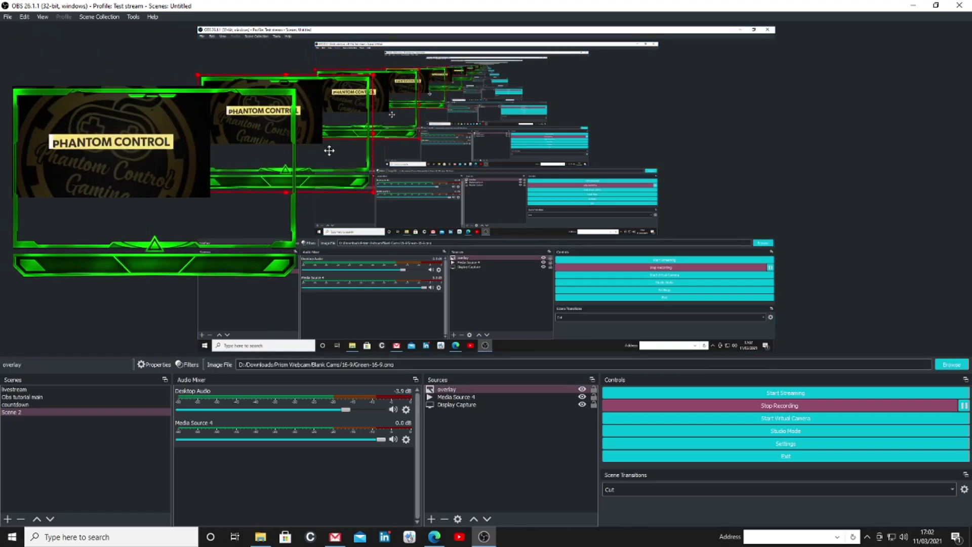
{"action": "left_click", "coordinate": [299, 135]}
{"action": "left_click_drag", "start_coordinate": [323, 143], "coordinate": [366, 165]}
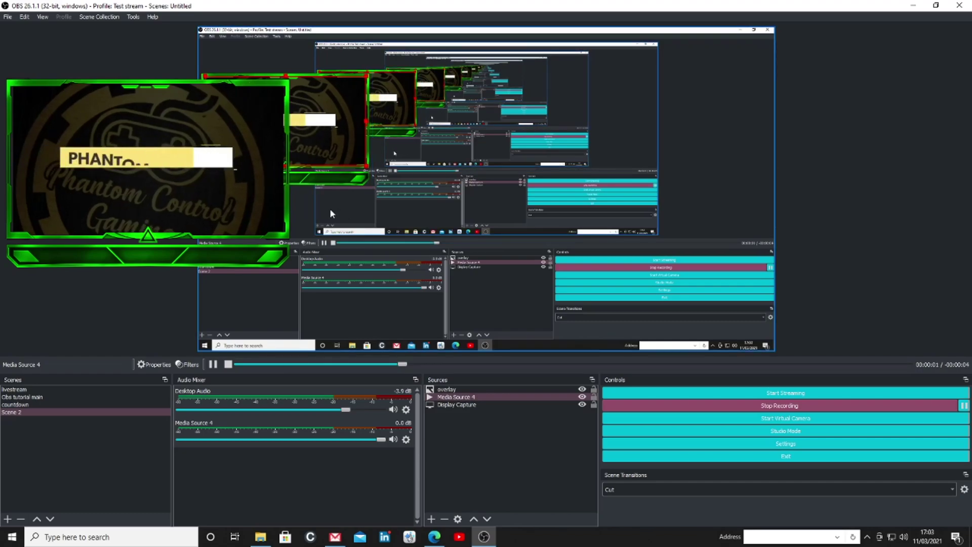
{"action": "left_click", "coordinate": [234, 335]}
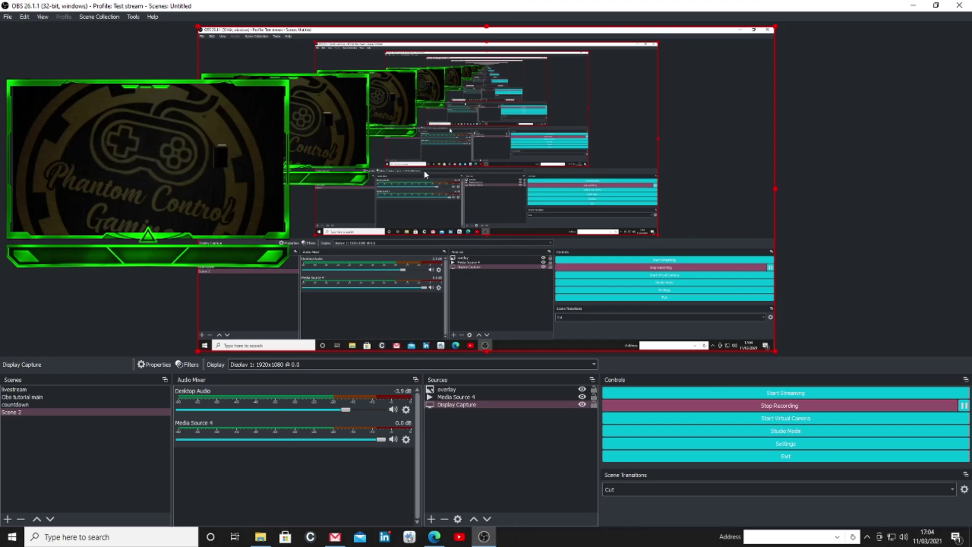
Add a Text (GDI+) source to Scene 2 and name it with the streamer's gamer tag
{"action": "right_click", "coordinate": [410, 192]}
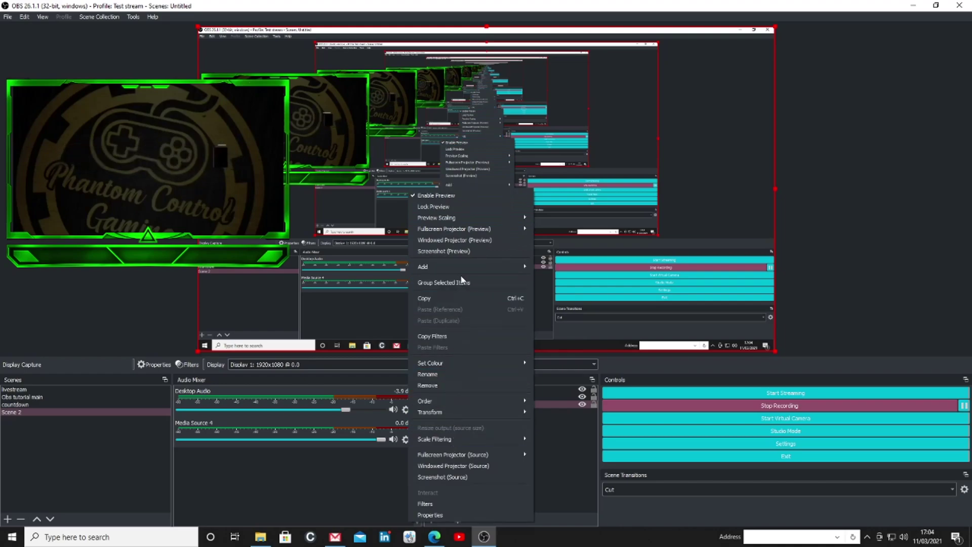
{"action": "mouse_move", "coordinate": [481, 267]}
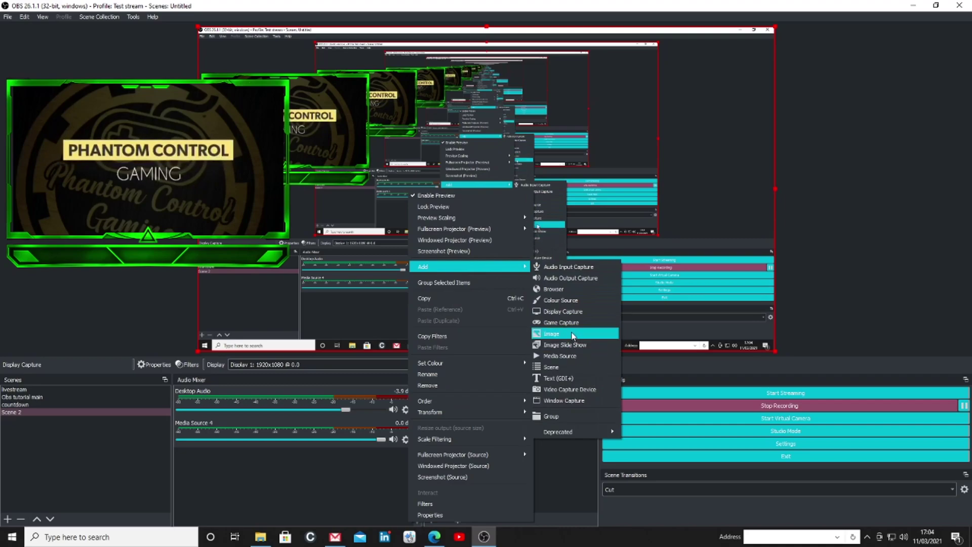
{"action": "left_click", "coordinate": [568, 377]}
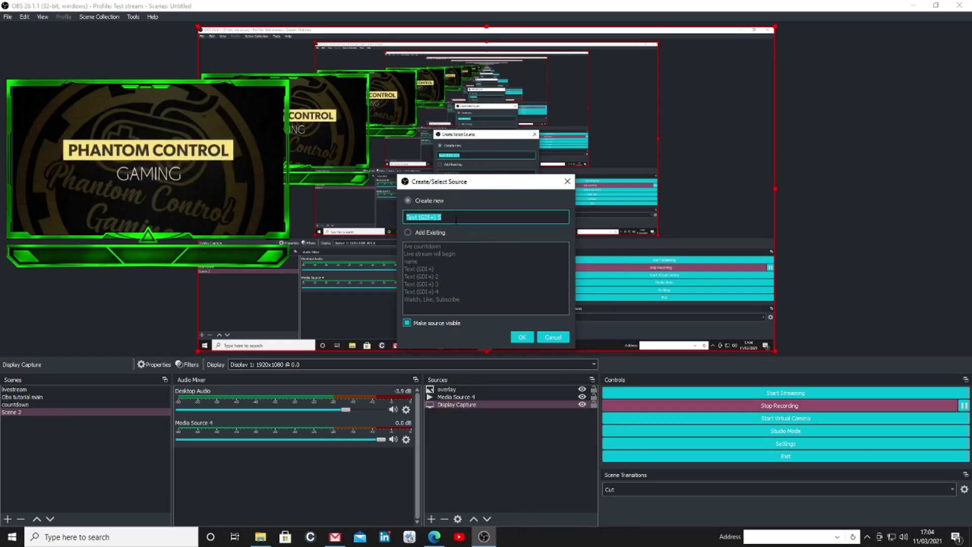
{"action": "type", "text": "B"}
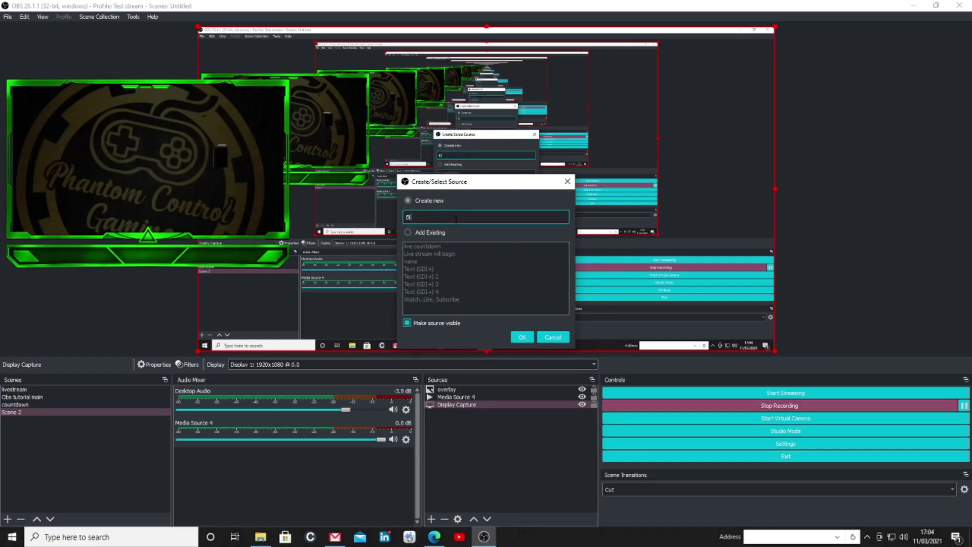
{"action": "type", "text": "lind_Man13"}
Create the gamer-tag text source and set its font to Bahnschrift at size 16
{"action": "left_click", "coordinate": [519, 338]}
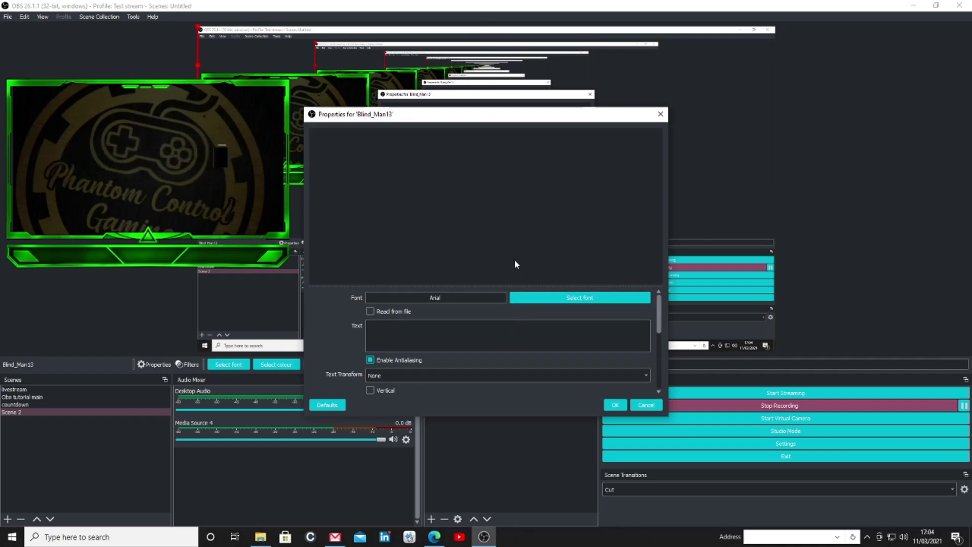
{"action": "left_click", "coordinate": [556, 298]}
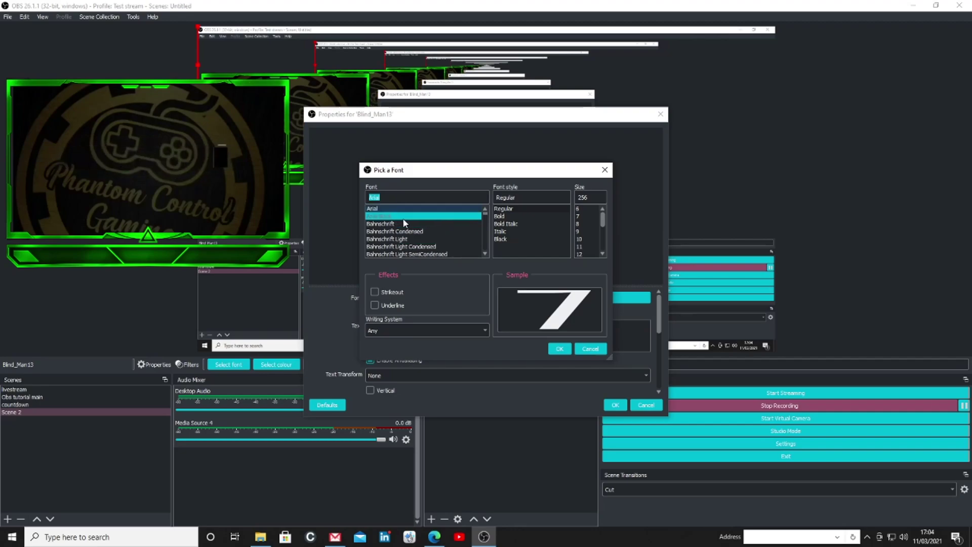
{"action": "left_click", "coordinate": [404, 223]}
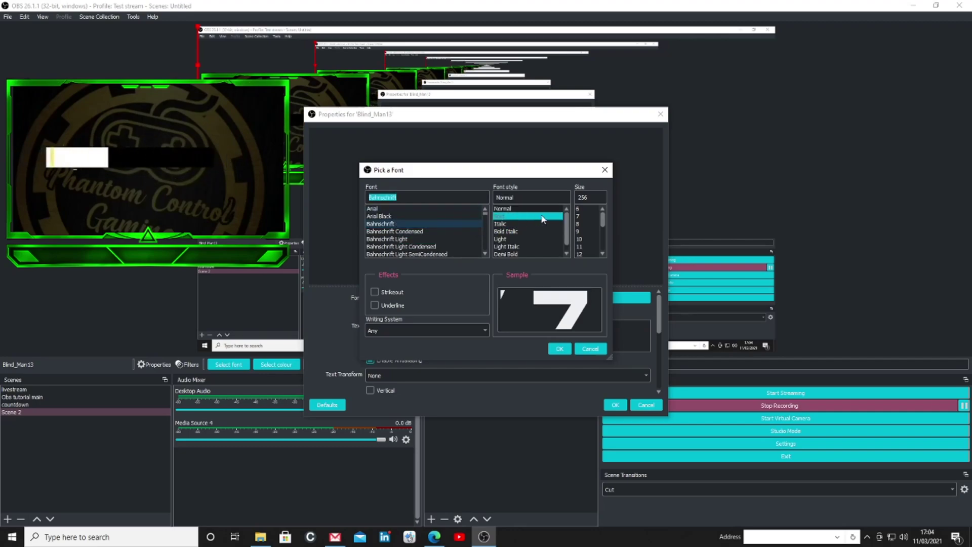
{"action": "left_click", "coordinate": [583, 216]}
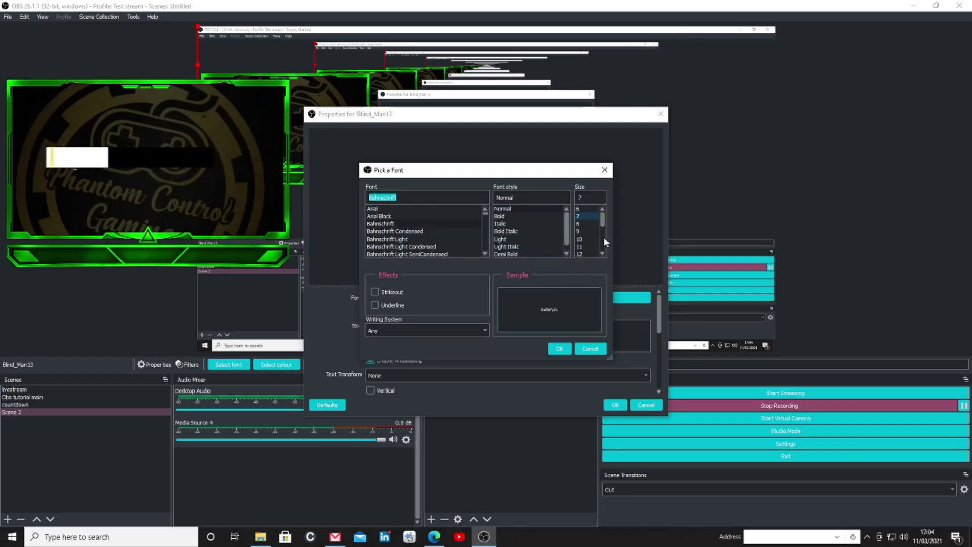
{"action": "left_click_drag", "start_coordinate": [604, 216], "coordinate": [604, 226]}
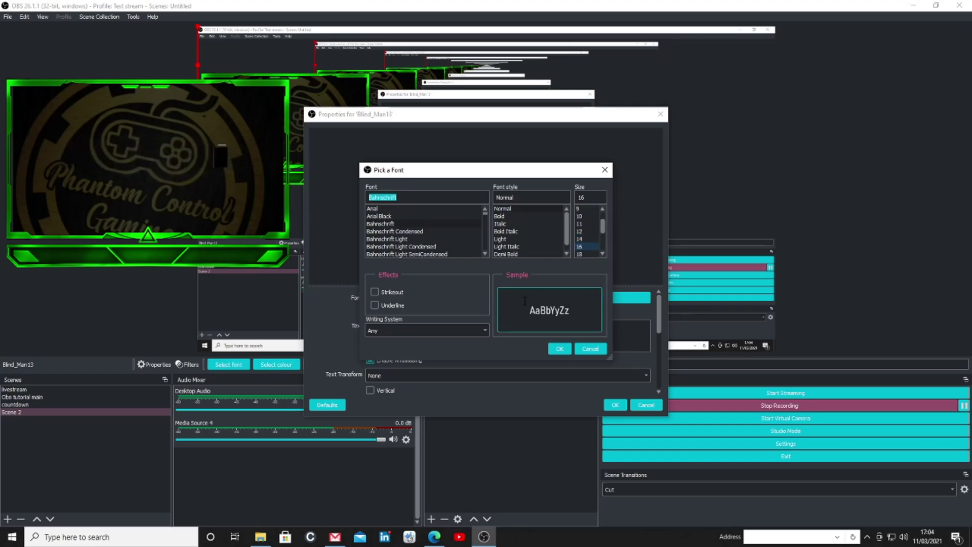
{"action": "left_click", "coordinate": [560, 349]}
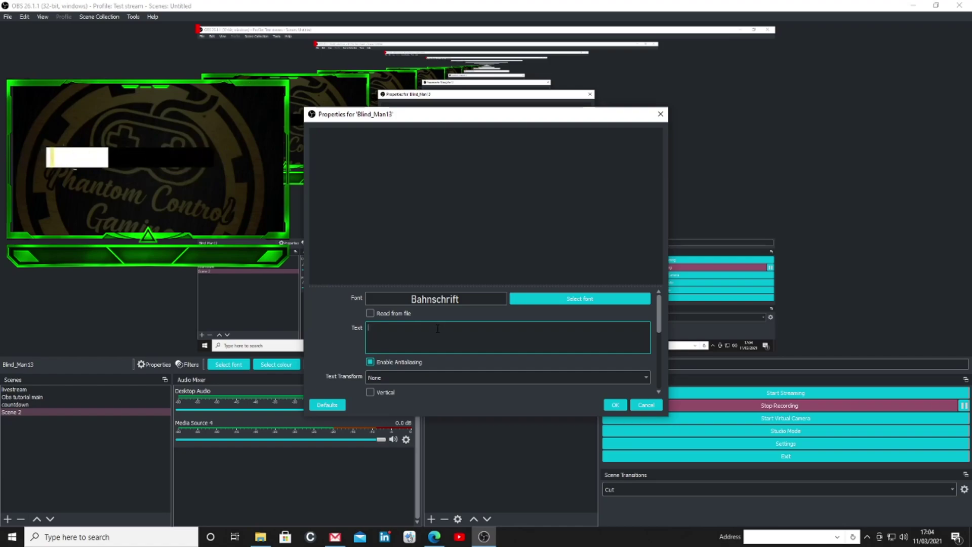
Enter the gamer tag as the label's text and adjust its Text Transform setting
{"action": "type", "text": "Blind"}
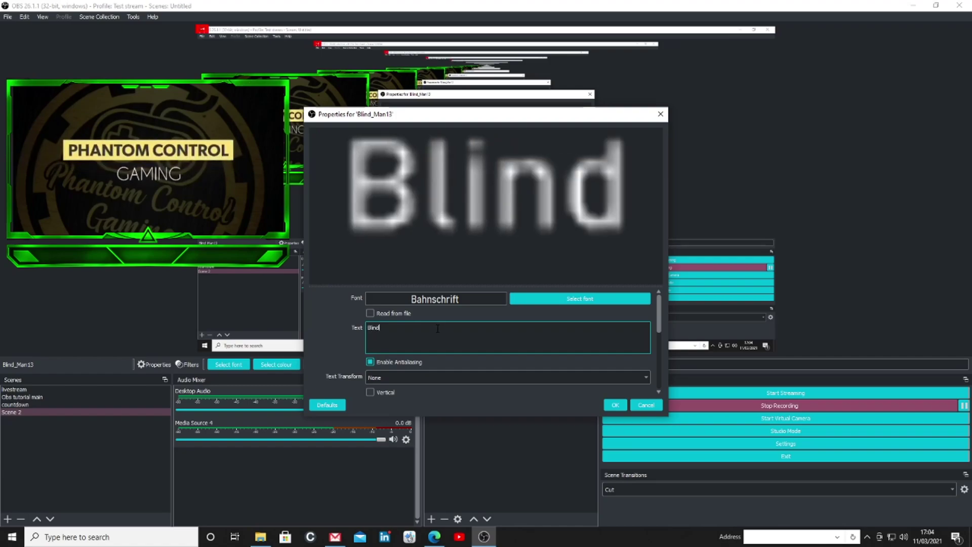
{"action": "type", "text": "_"}
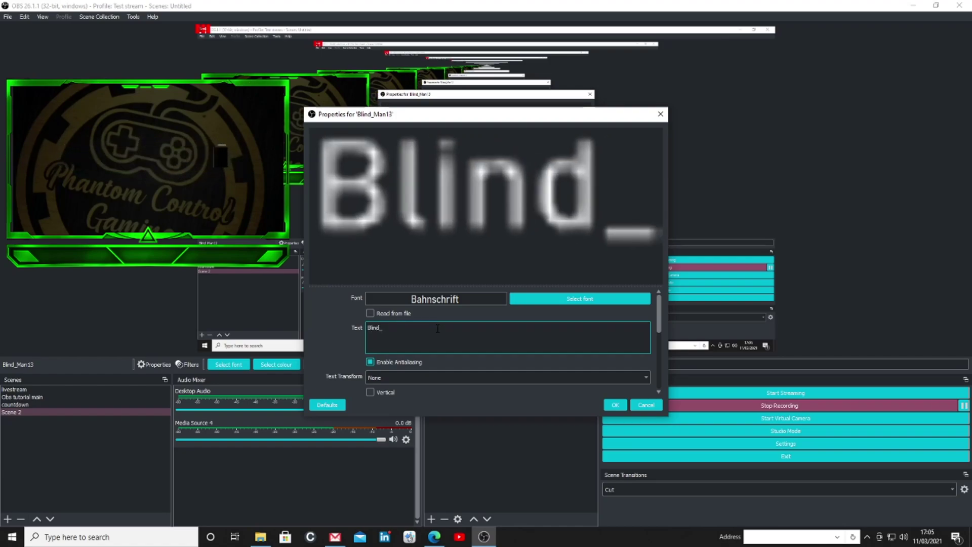
{"action": "type", "text": "Man13"}
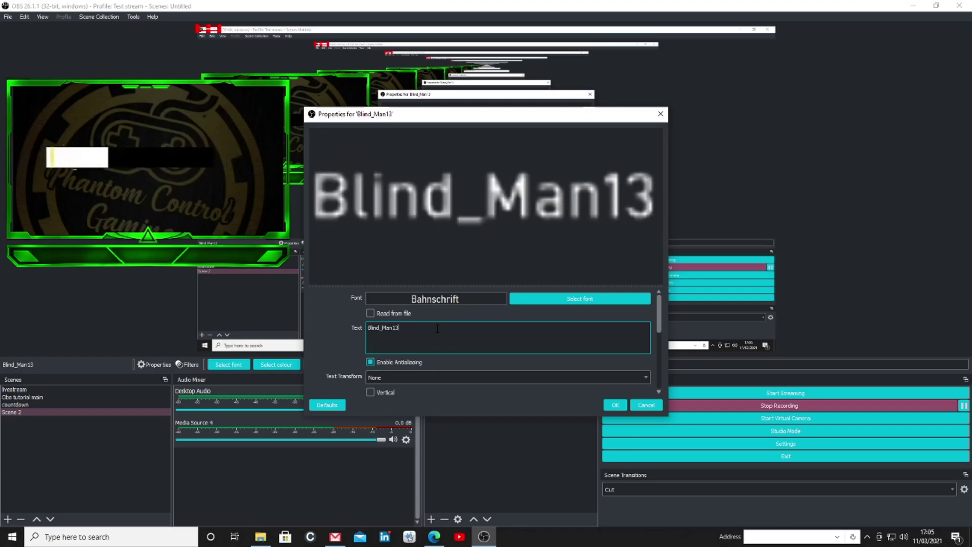
{"action": "scroll", "coordinate": [484, 343], "scroll_direction": "down", "scroll_amount": 1}
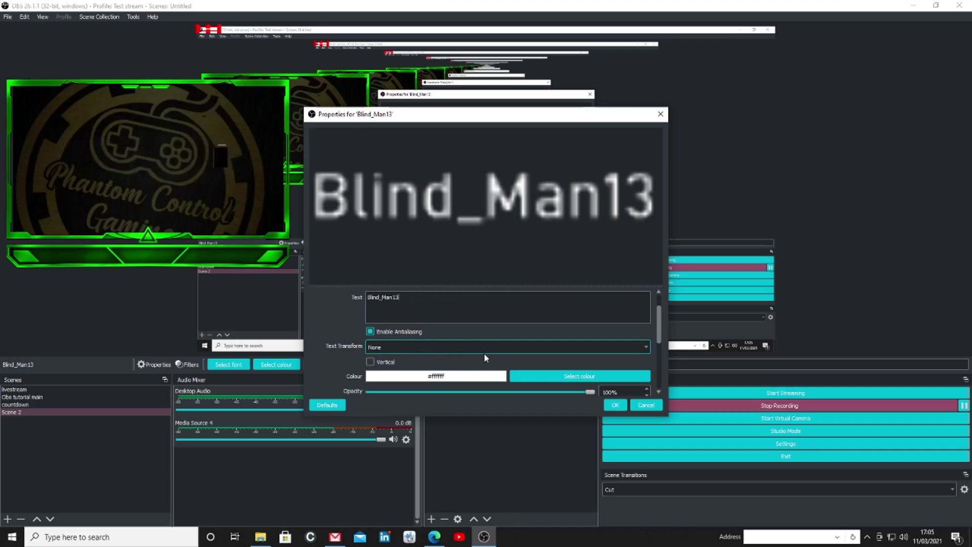
{"action": "left_click", "coordinate": [644, 348]}
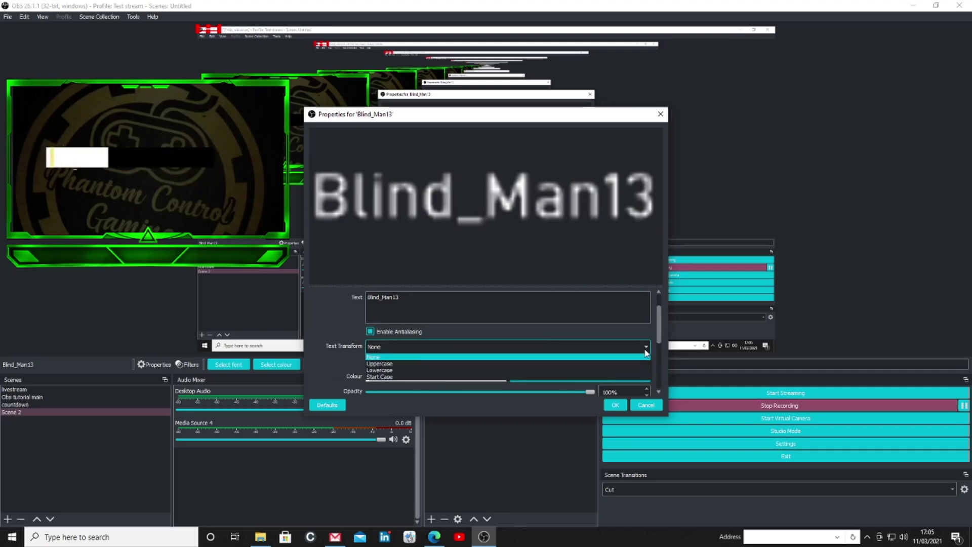
{"action": "key", "text": "Down"}
{"action": "key", "text": "Return"}
{"action": "scroll", "coordinate": [644, 350], "scroll_direction": "up", "scroll_amount": 1}
{"action": "scroll", "coordinate": [659, 333], "scroll_direction": "down", "scroll_amount": 2}
{"action": "scroll", "coordinate": [659, 334], "scroll_direction": "down", "scroll_amount": 1}
{"action": "scroll", "coordinate": [659, 340], "scroll_direction": "up", "scroll_amount": 1}
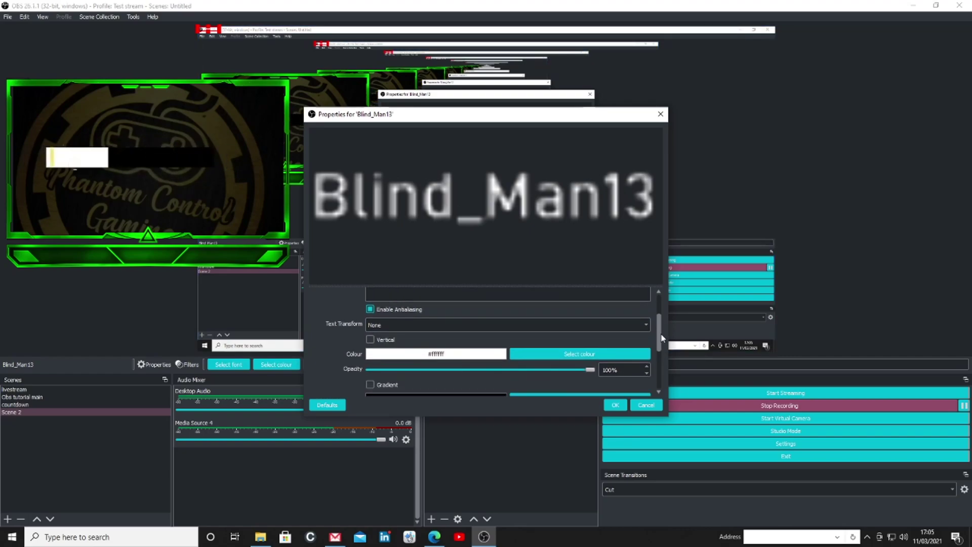
Set the gamer-tag text colour to green #00aa00
{"action": "left_click_drag", "start_coordinate": [495, 121], "coordinate": [558, 124]}
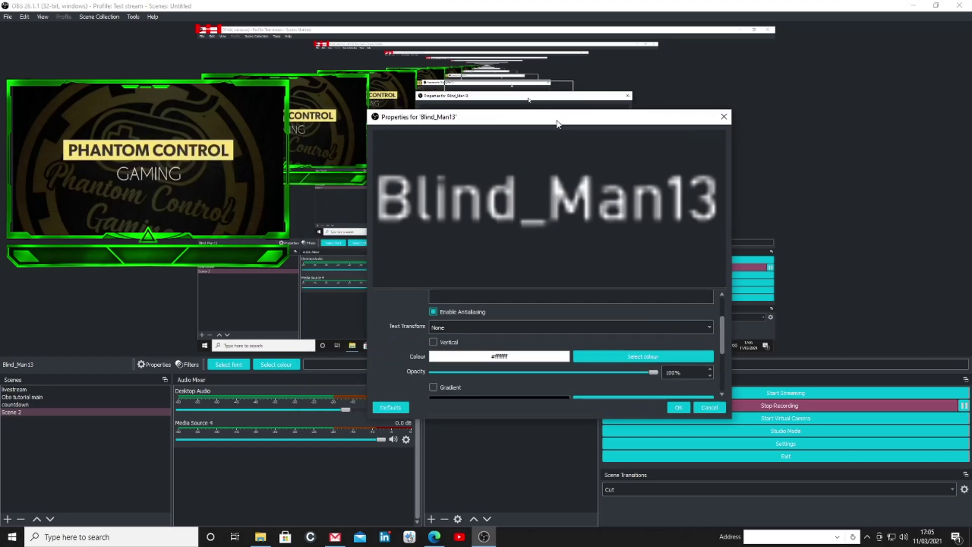
{"action": "left_click", "coordinate": [643, 357]}
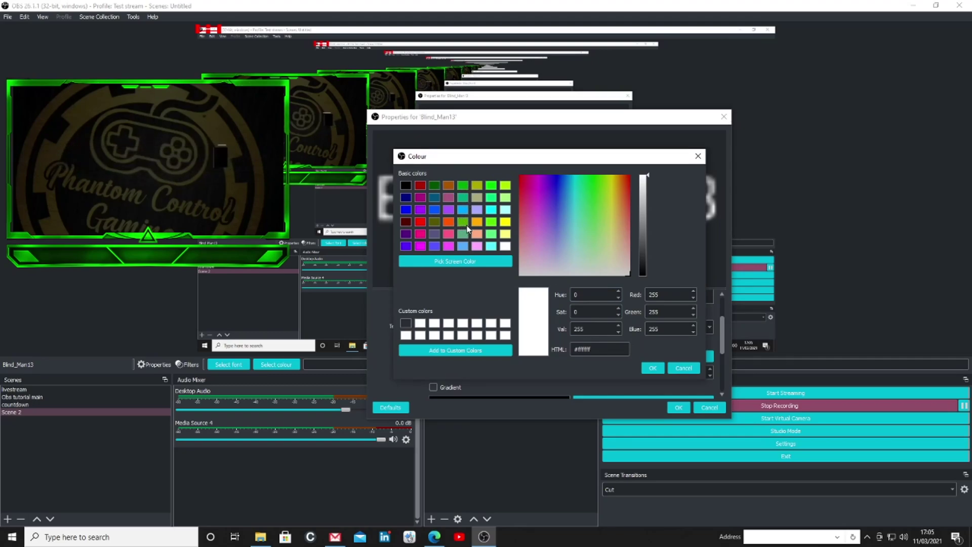
{"action": "left_click", "coordinate": [462, 185]}
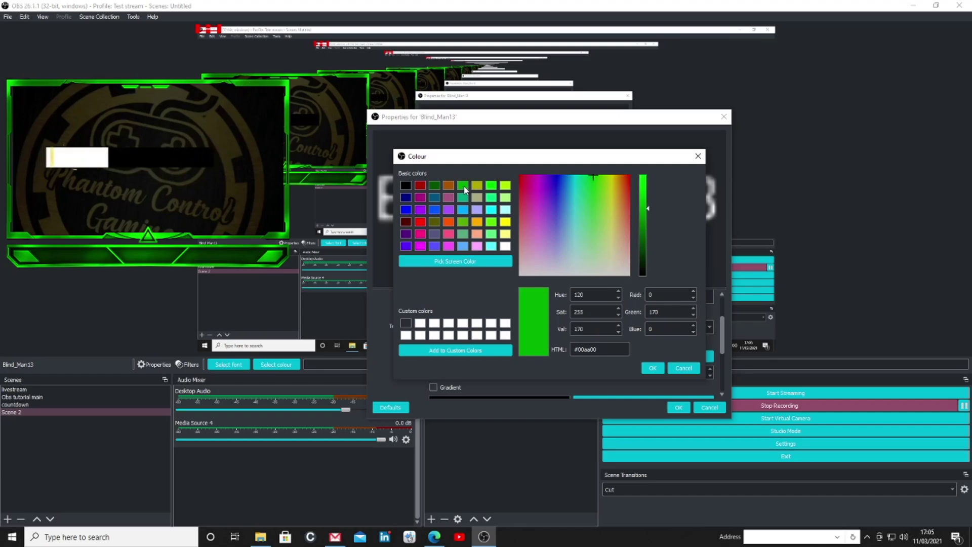
{"action": "left_click", "coordinate": [653, 369]}
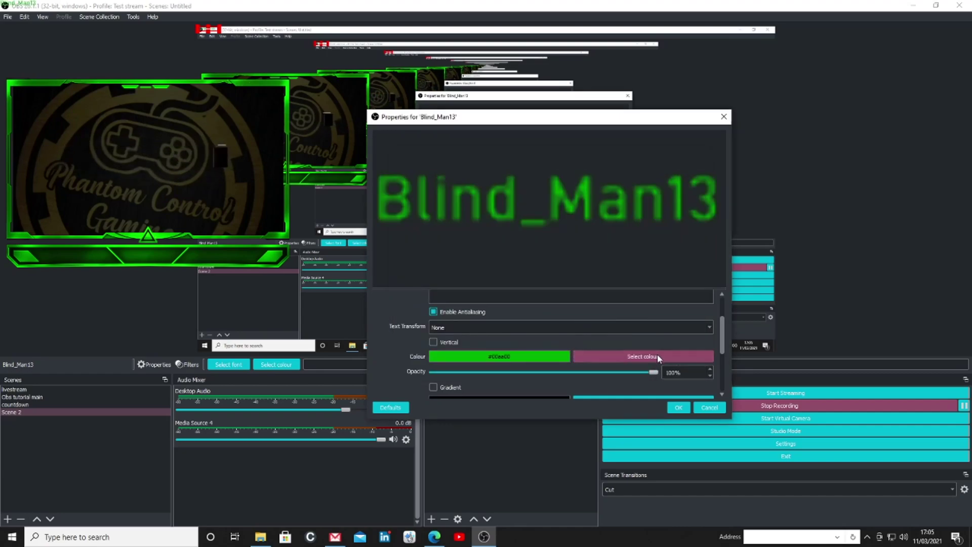
{"action": "left_click_drag", "start_coordinate": [722, 350], "coordinate": [727, 383]}
Apply the text settings and enlarge the green gamer-tag label into the overlay's bottom bar
{"action": "left_click", "coordinate": [679, 408]}
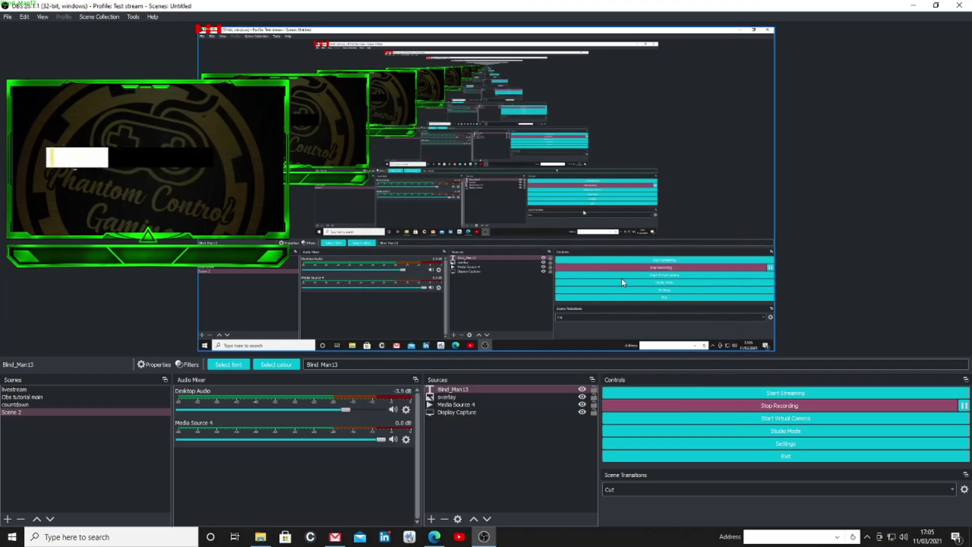
{"action": "left_click_drag", "start_coordinate": [219, 33], "coordinate": [241, 156]}
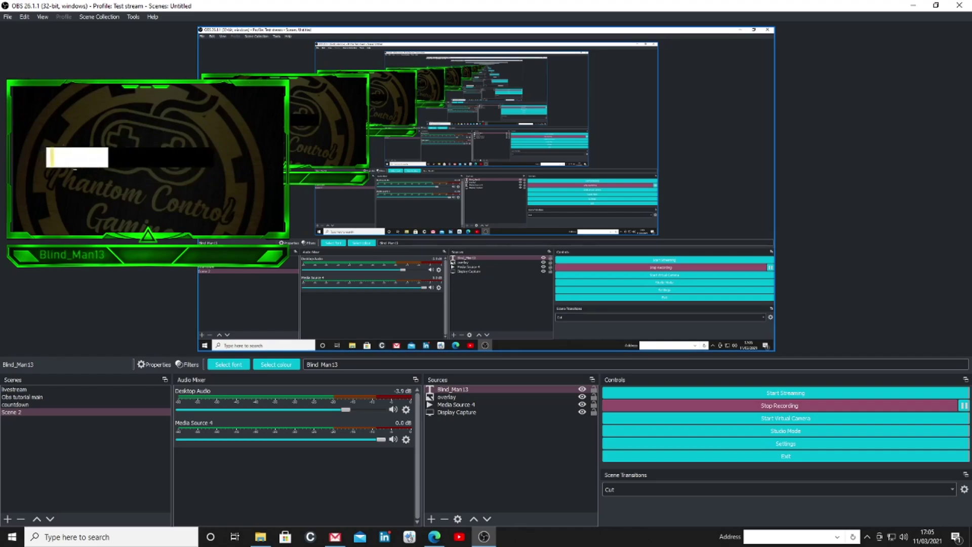
{"action": "left_click", "coordinate": [457, 412]}
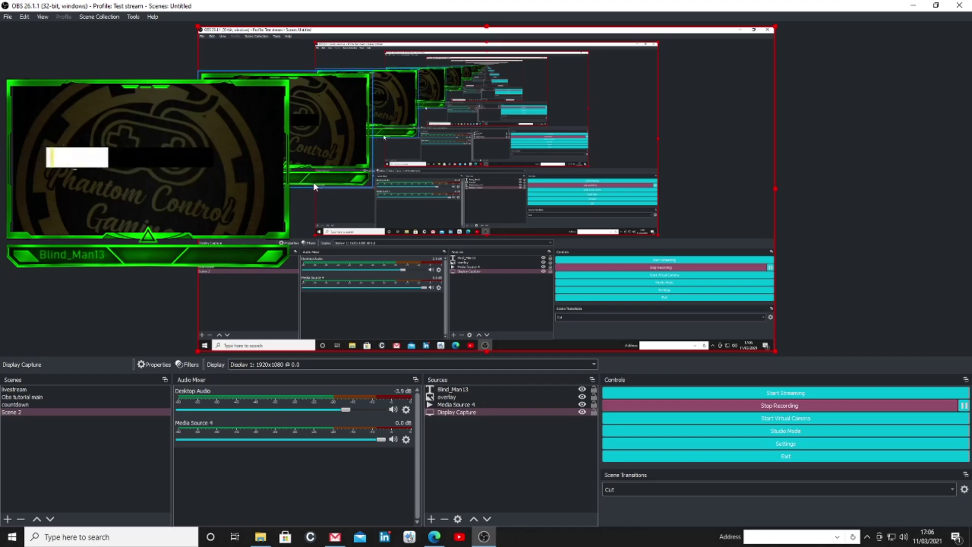
Add a second Text (GDI+) source to Scene 2 named with the streamer's full name
{"action": "right_click", "coordinate": [452, 184]}
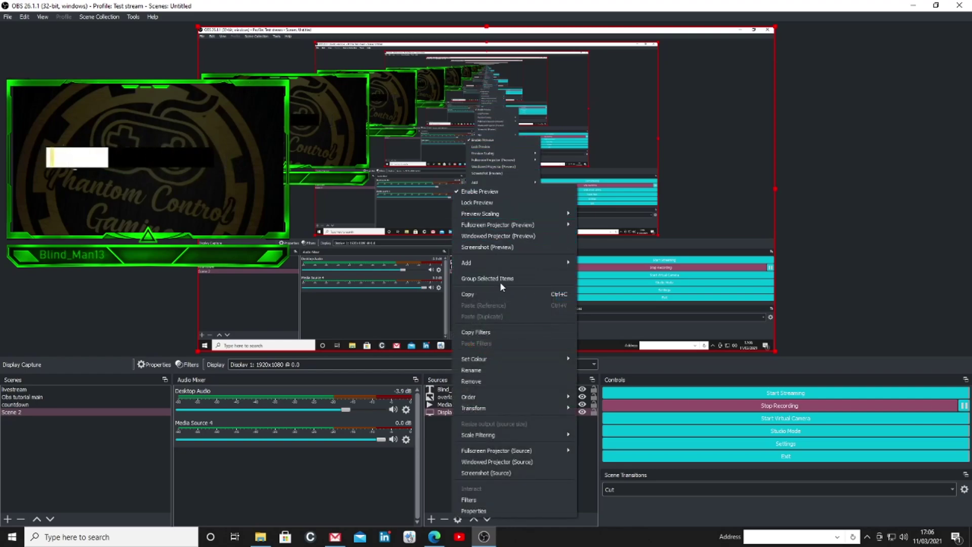
{"action": "mouse_move", "coordinate": [501, 266]}
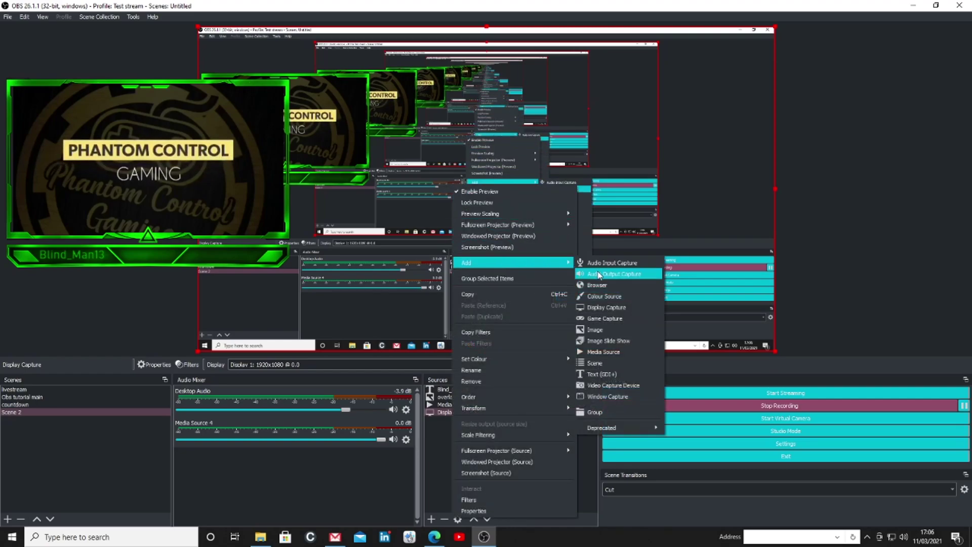
{"action": "left_click", "coordinate": [609, 374]}
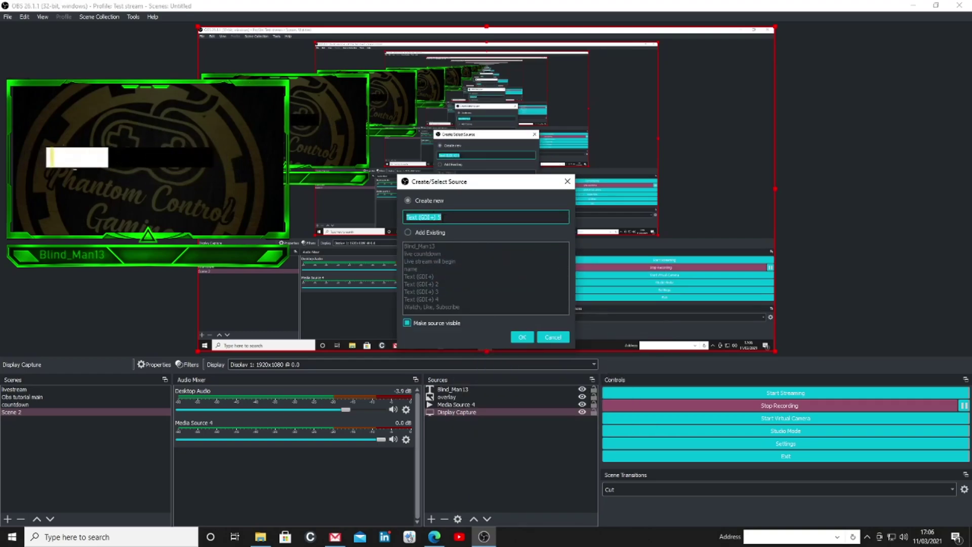
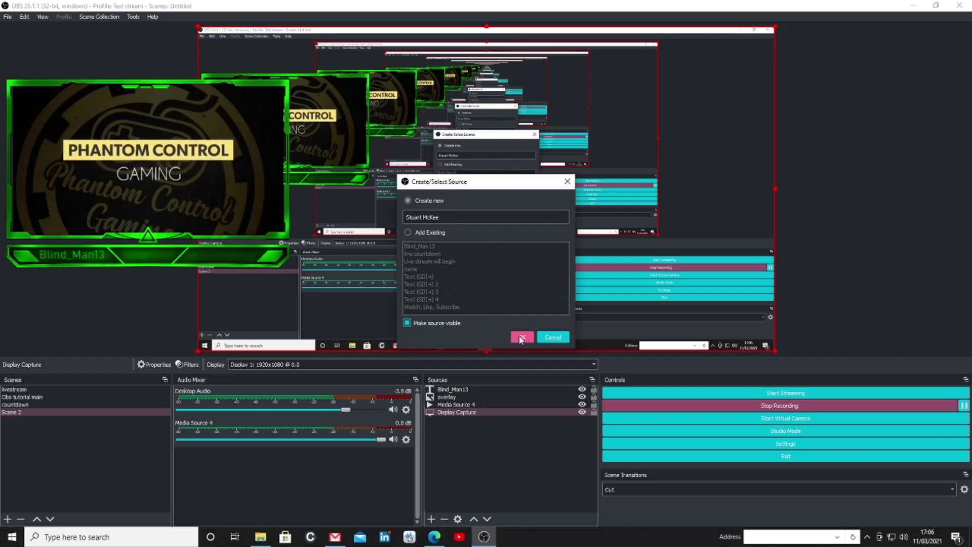
{"action": "left_click", "coordinate": [521, 338]}
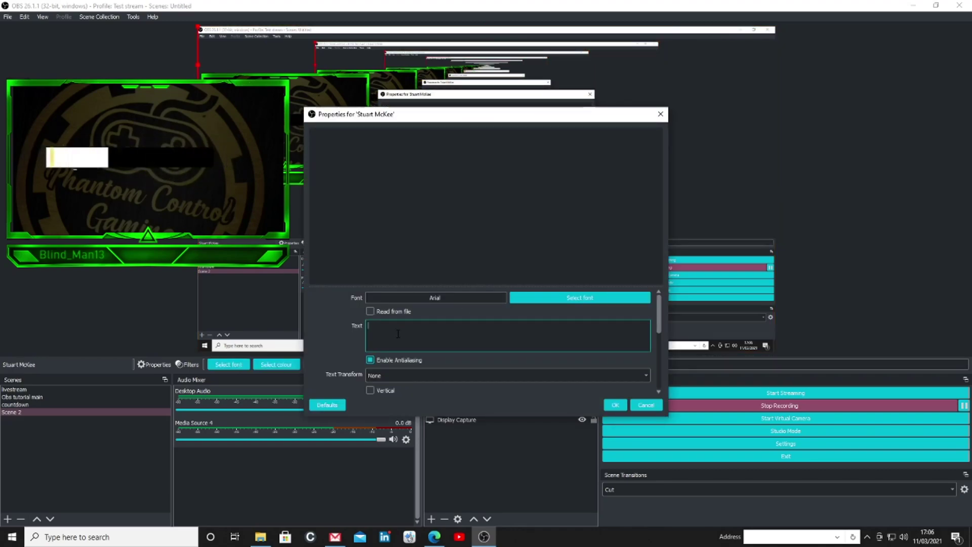
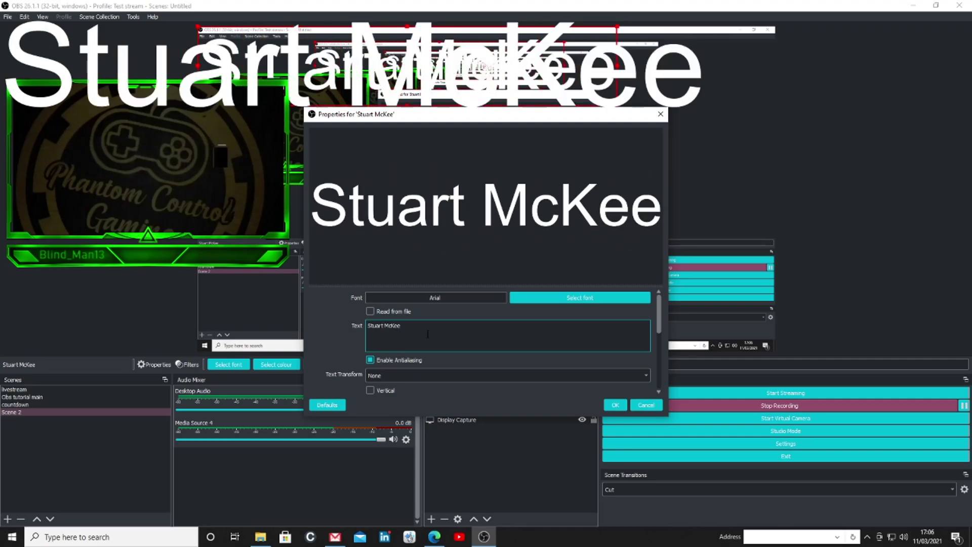
Enter the streamer's full name as the label text in Bahnschrift at size 26
{"action": "left_click", "coordinate": [603, 298]}
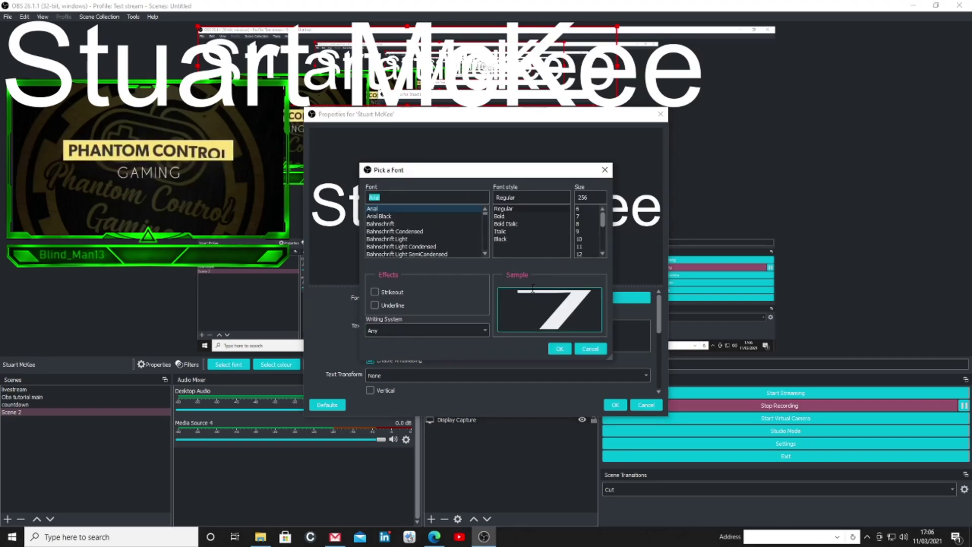
{"action": "left_click", "coordinate": [385, 224]}
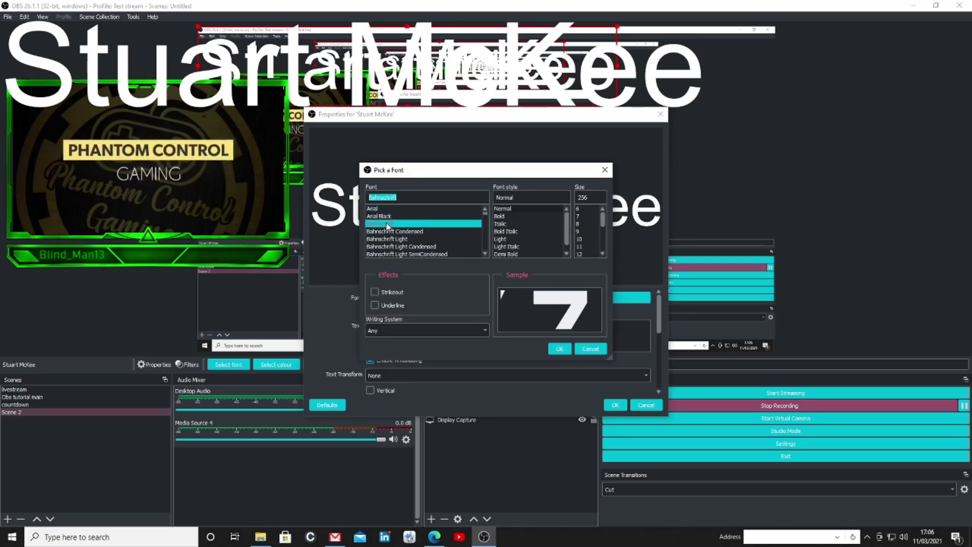
{"action": "left_click", "coordinate": [601, 254]}
{"action": "left_click", "coordinate": [596, 254]}
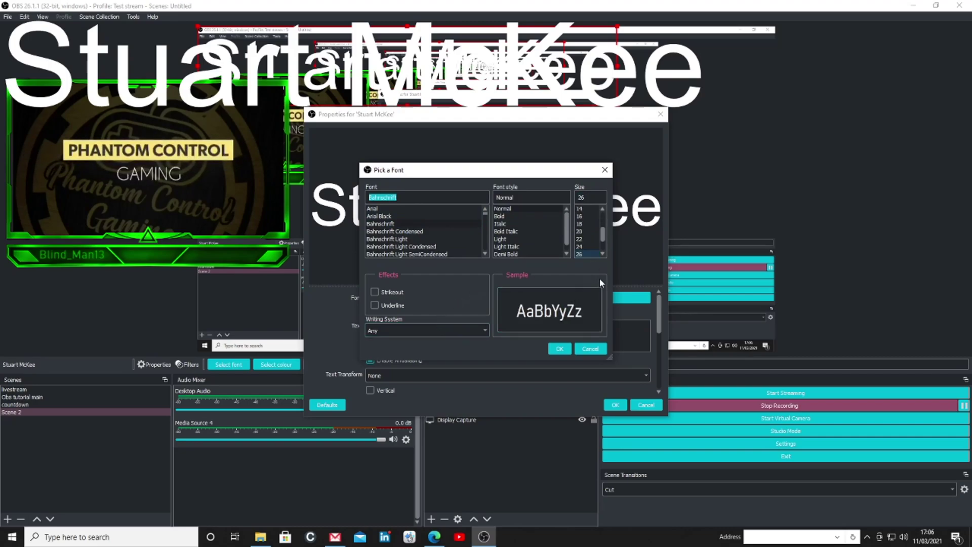
{"action": "key", "text": "Return"}
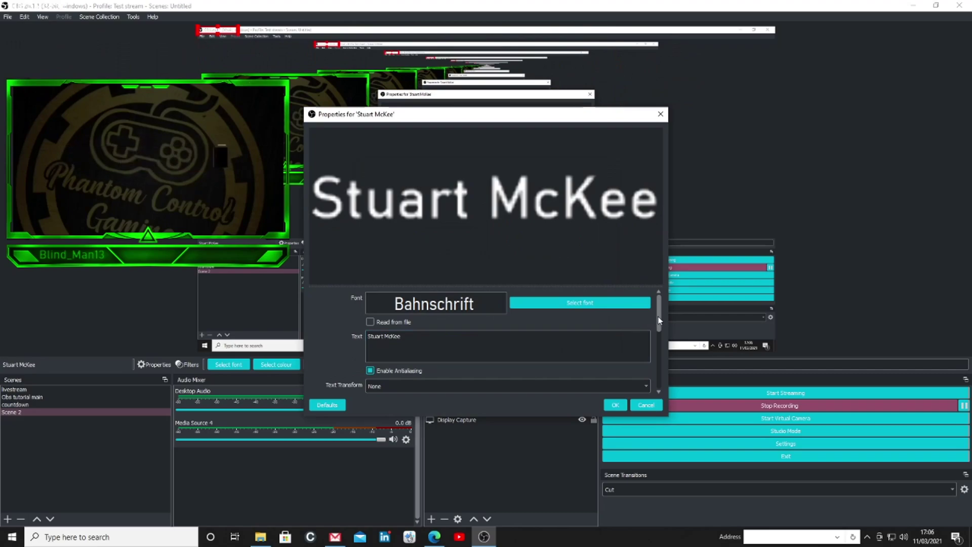
Colour the name text green #00aa00 and apply the properties
{"action": "left_click_drag", "start_coordinate": [659, 320], "coordinate": [659, 350]}
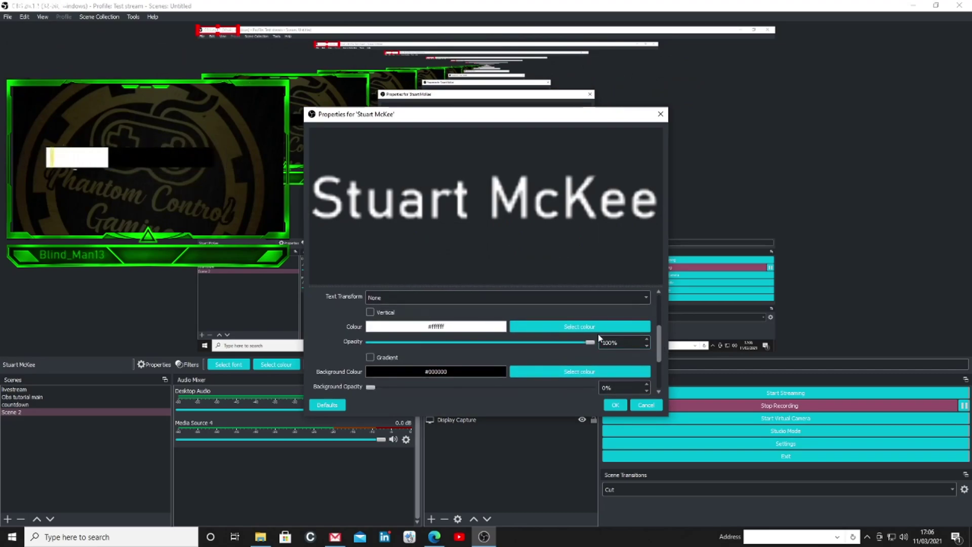
{"action": "left_click", "coordinate": [582, 327]}
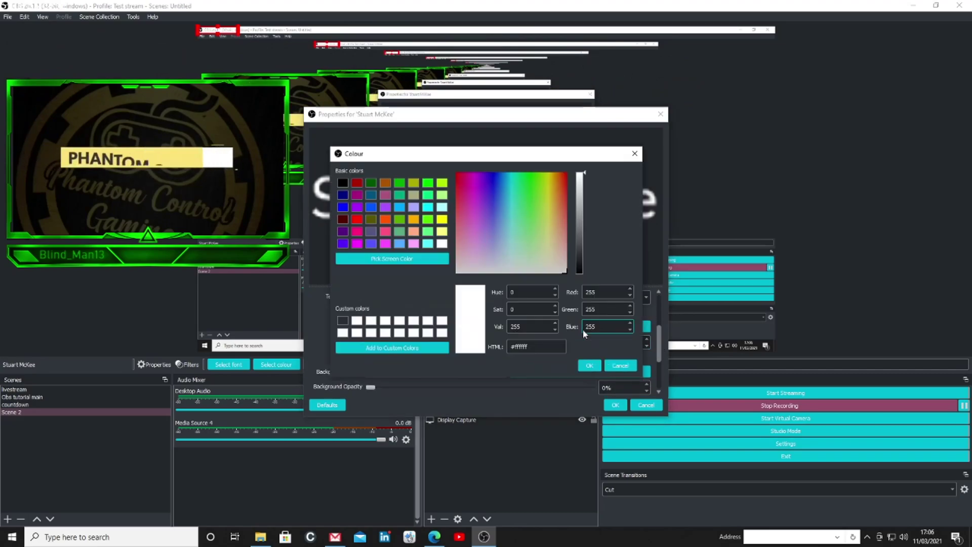
{"action": "left_click", "coordinate": [400, 184]}
{"action": "left_click", "coordinate": [589, 365]}
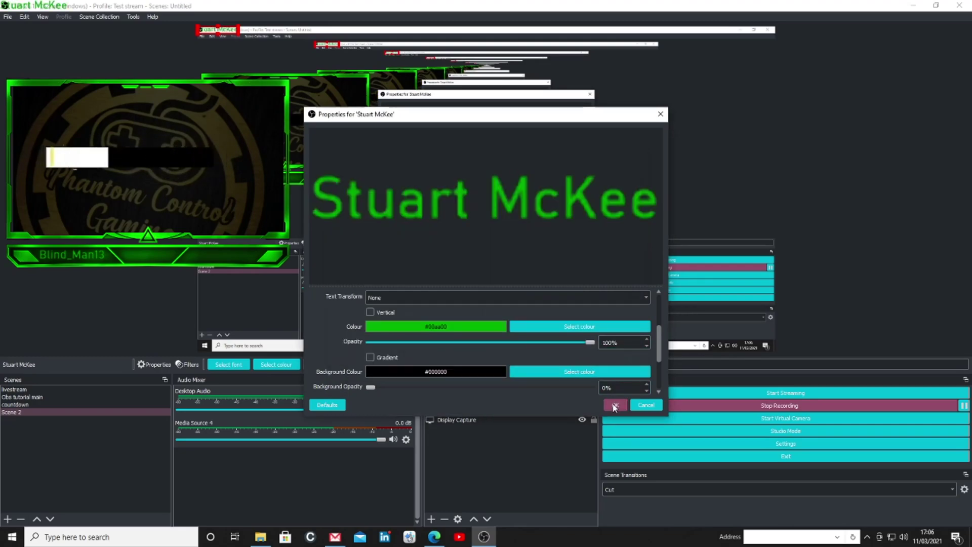
{"action": "left_click", "coordinate": [615, 405]}
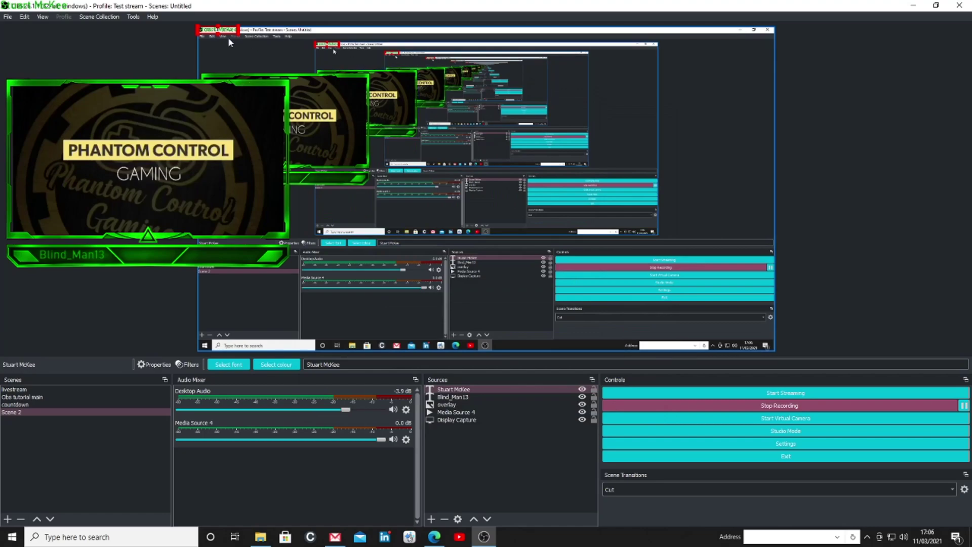
Scale down the green name label and fit it into the right of the bottom bar
{"action": "left_click_drag", "start_coordinate": [234, 35], "coordinate": [347, 159]}
{"action": "left_click_drag", "start_coordinate": [251, 224], "coordinate": [250, 252]}
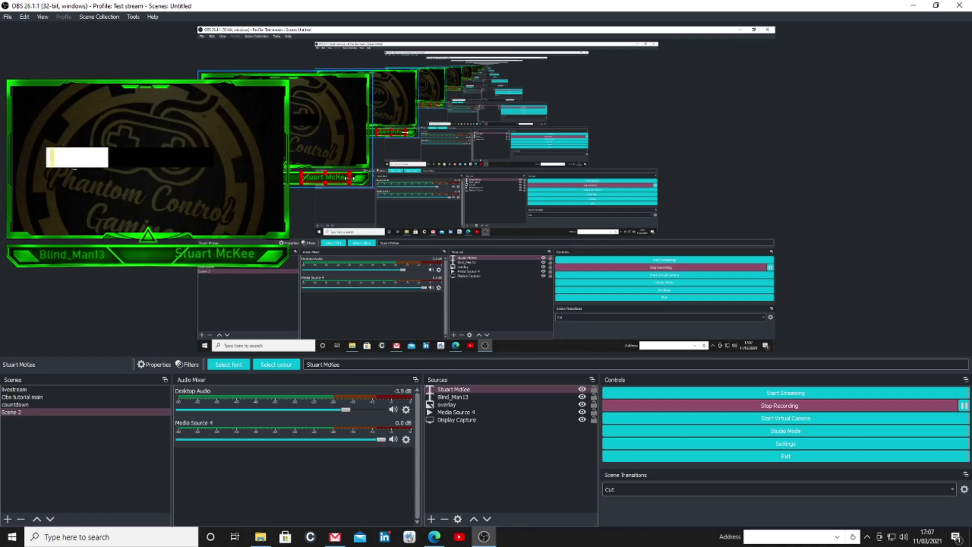
{"action": "left_click_drag", "start_coordinate": [256, 251], "coordinate": [233, 249]}
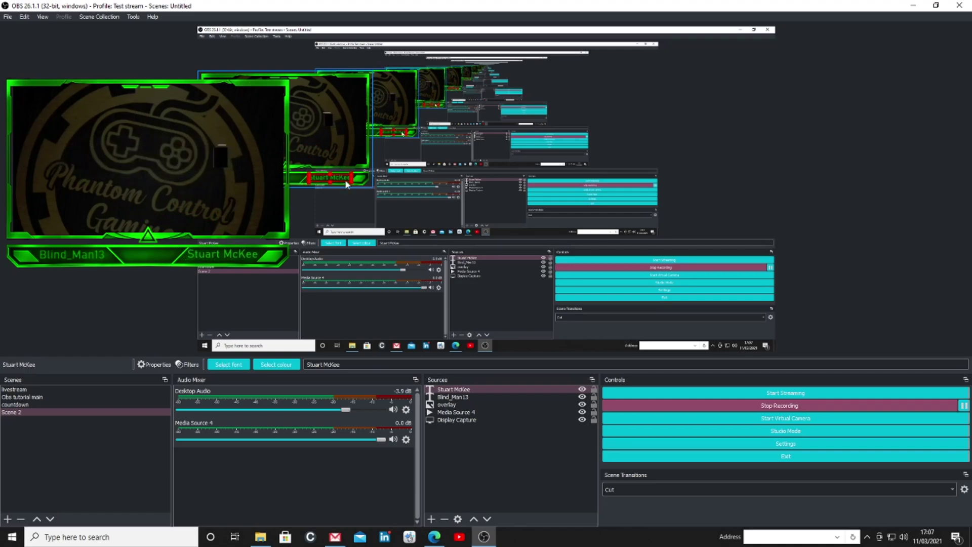
{"action": "left_click", "coordinate": [357, 206]}
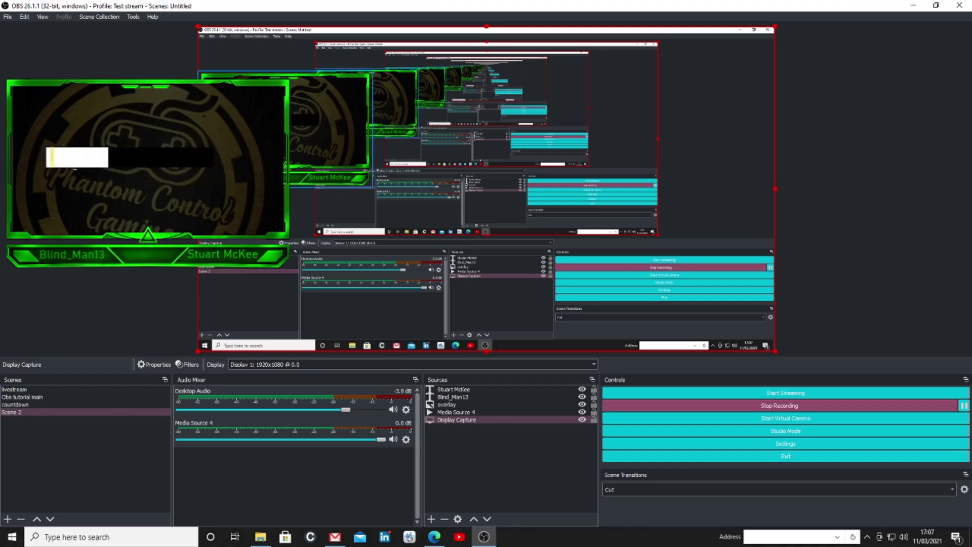
Add a third Text (GDI+) source to Scene 2 named PCG
{"action": "right_click", "coordinate": [474, 178]}
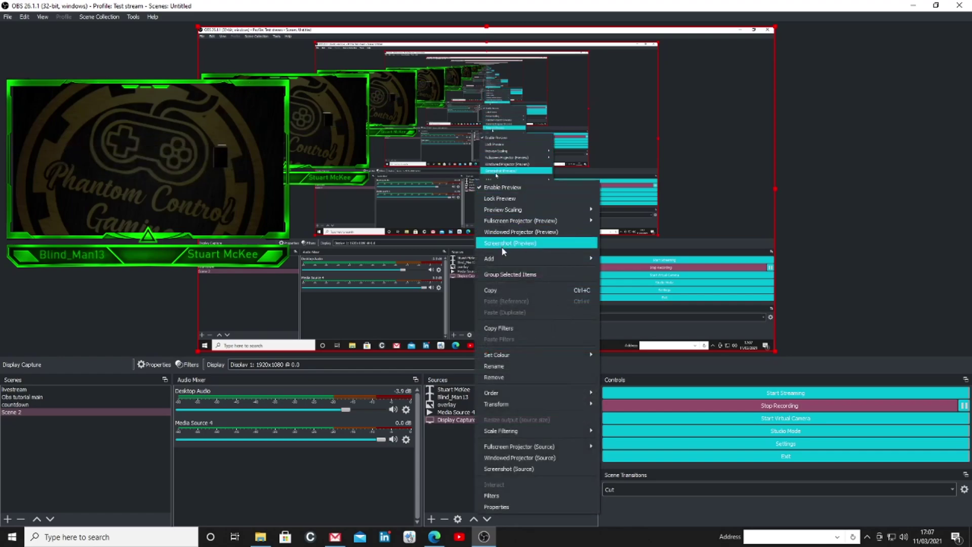
{"action": "mouse_move", "coordinate": [506, 258]}
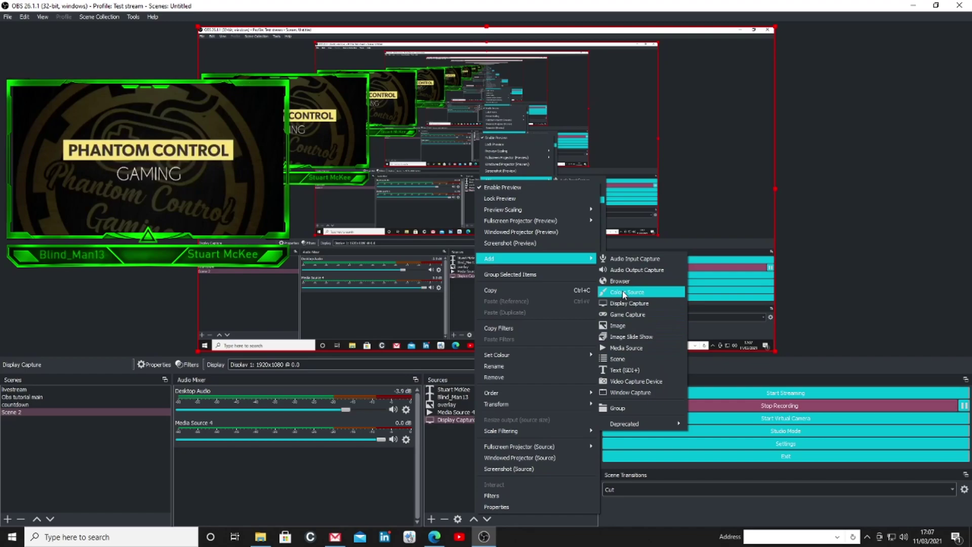
{"action": "left_click", "coordinate": [624, 371]}
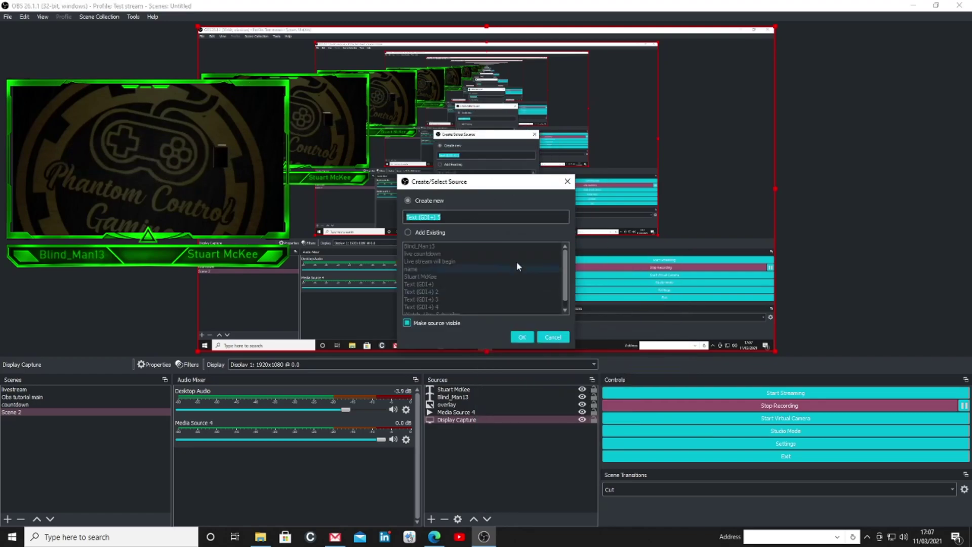
{"action": "type", "text": "PCG"}
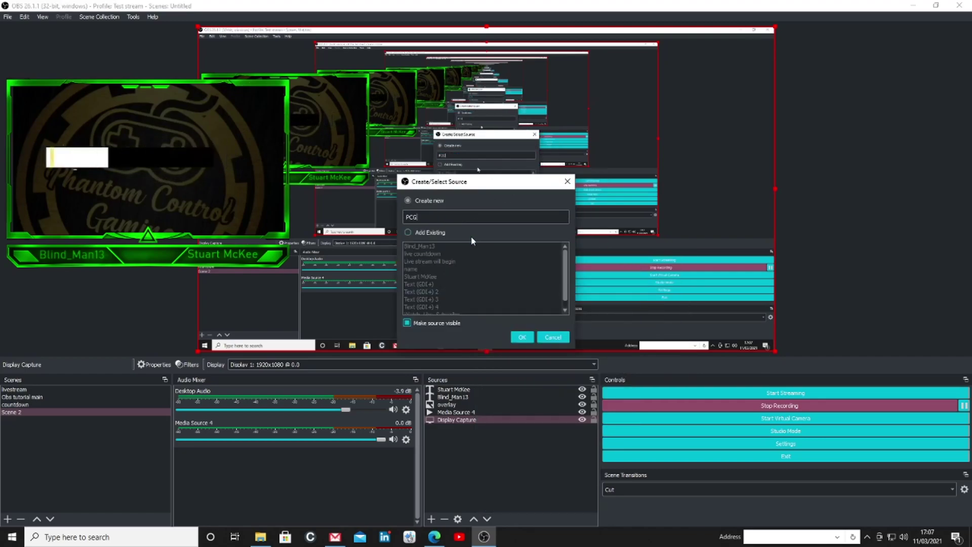
{"action": "left_click", "coordinate": [524, 337]}
Set the PCG source's font to Bahnschrift Bold at size 28
{"action": "left_click", "coordinate": [579, 293]}
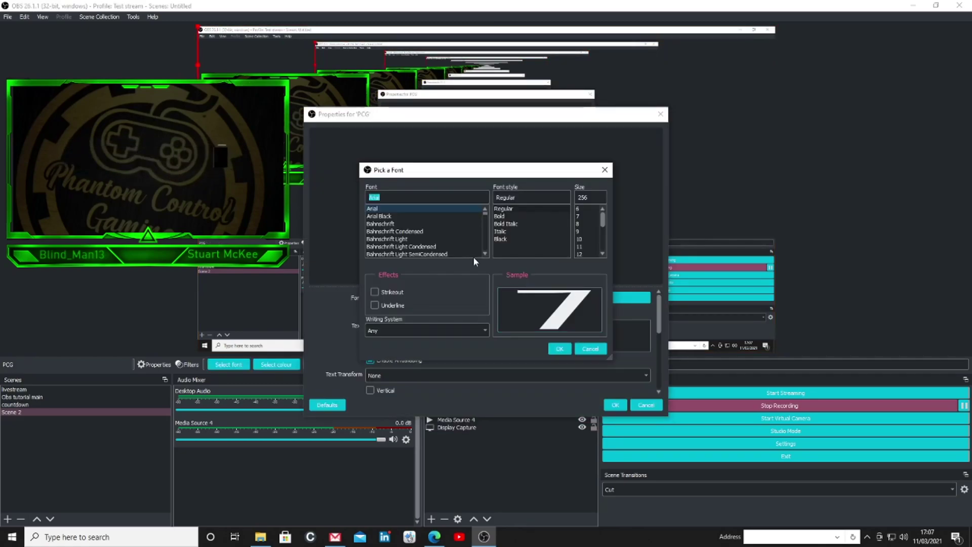
{"action": "left_click", "coordinate": [380, 223]}
{"action": "left_click", "coordinate": [513, 217]}
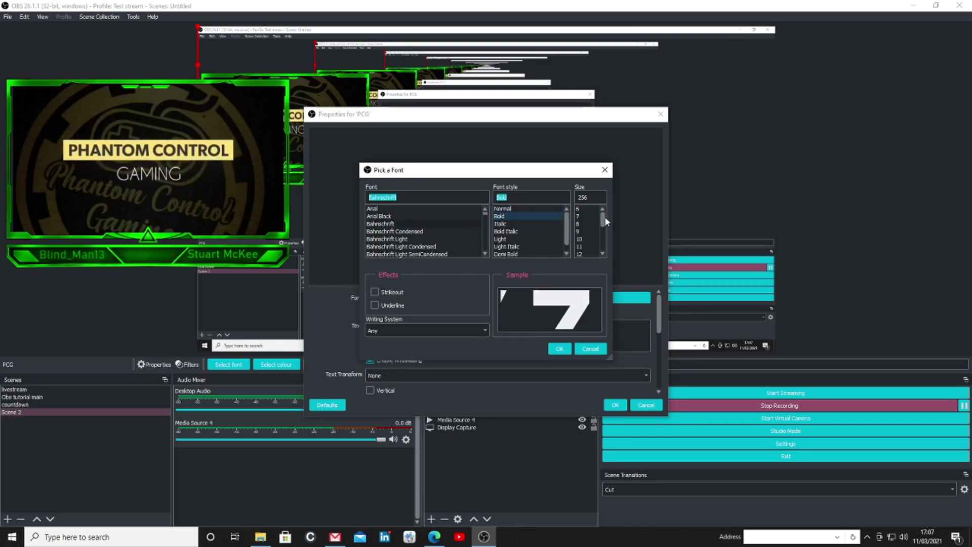
{"action": "left_click_drag", "start_coordinate": [601, 217], "coordinate": [604, 245]}
{"action": "left_click", "coordinate": [579, 231]}
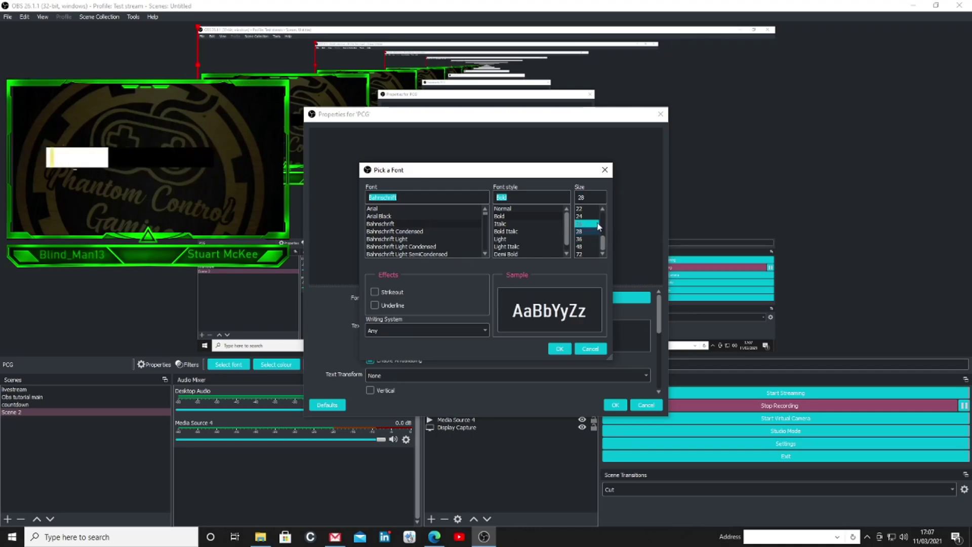
{"action": "left_click", "coordinate": [561, 349]}
Replace the label text with 'P.C.G', colour it red #ff0000, and apply the settings
{"action": "left_click", "coordinate": [555, 340]}
{"action": "key", "text": "ctrl+a"}
{"action": "key", "text": "BackSpace"}
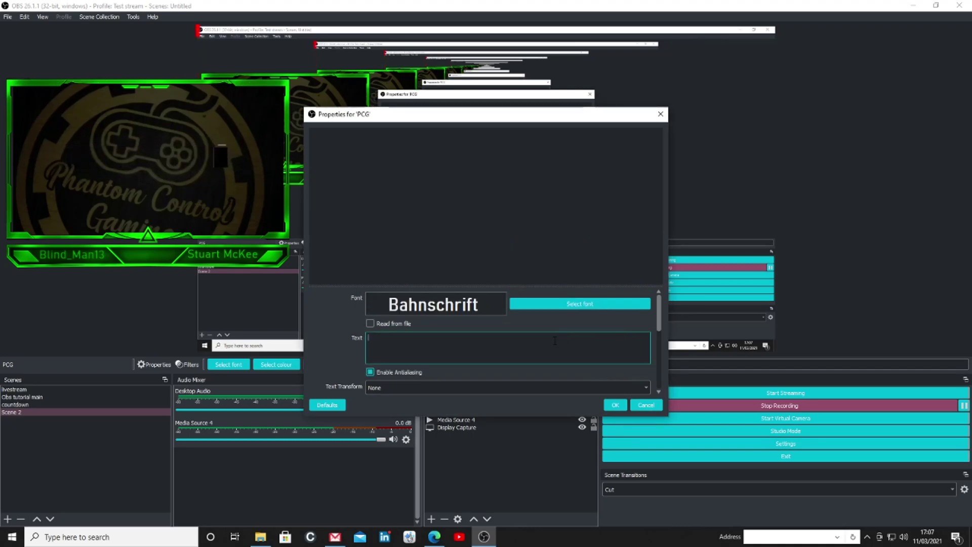
{"action": "type", "text": "P.C"}
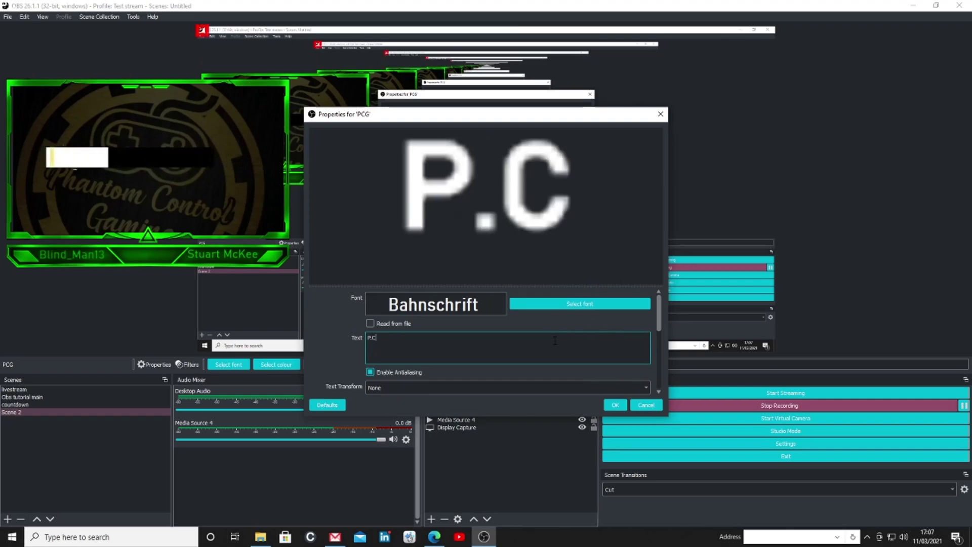
{"action": "type", "text": ".G"}
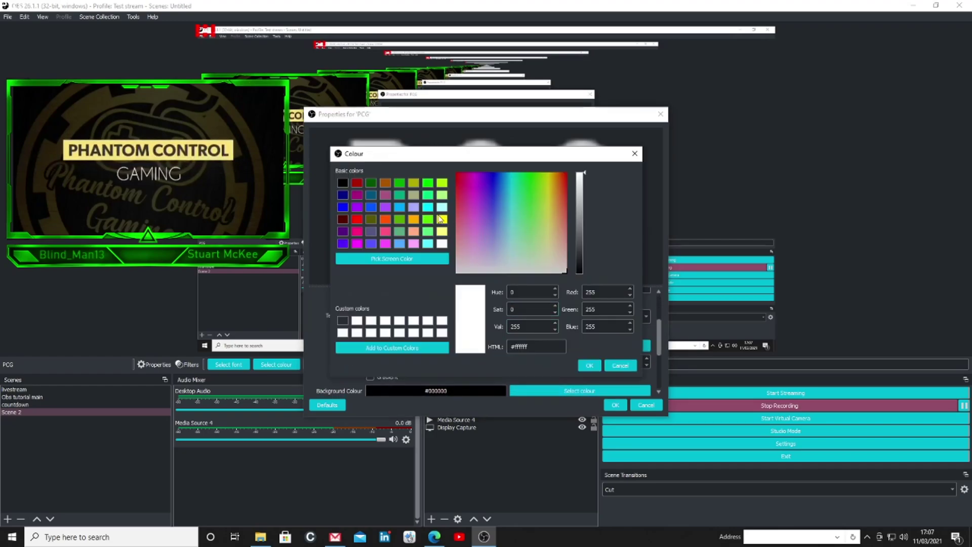
{"action": "left_click", "coordinate": [358, 220]}
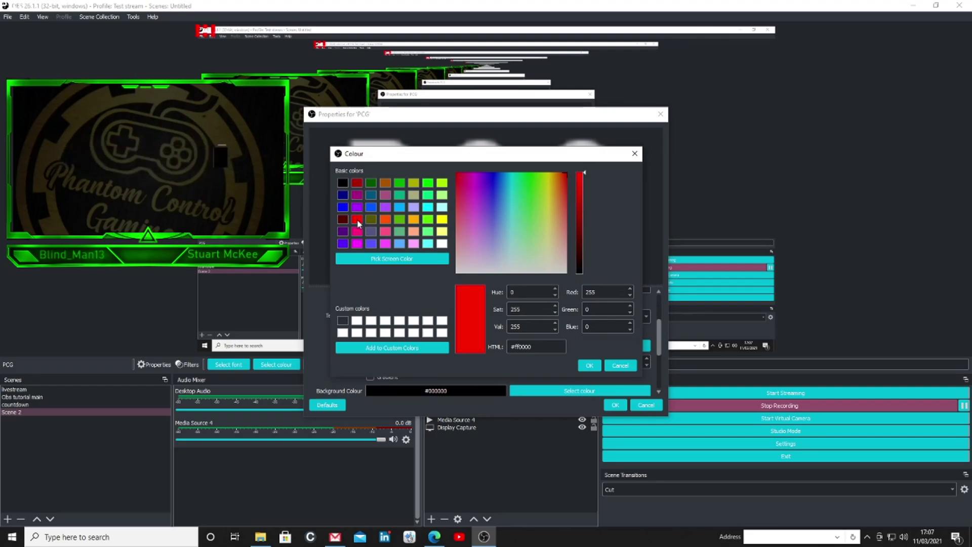
{"action": "left_click", "coordinate": [594, 364]}
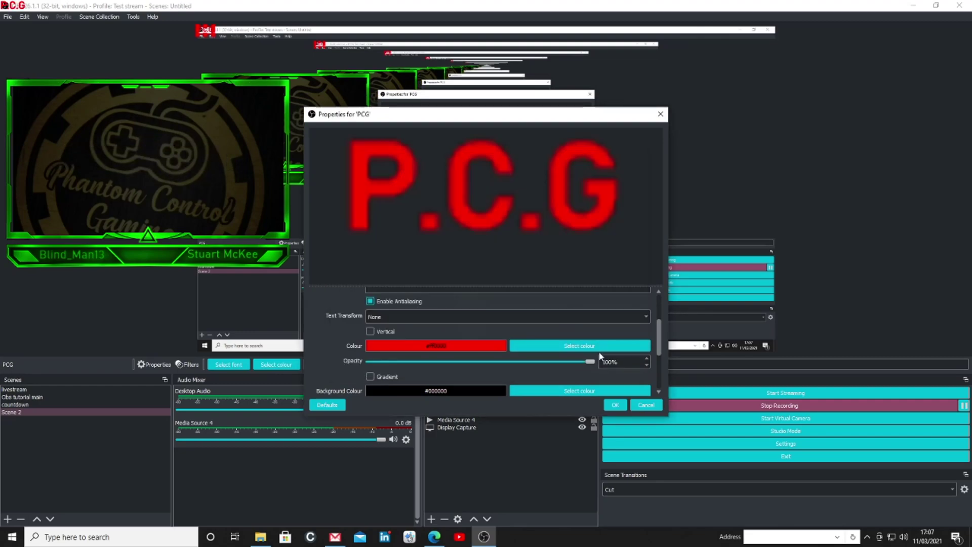
{"action": "left_click", "coordinate": [615, 406]}
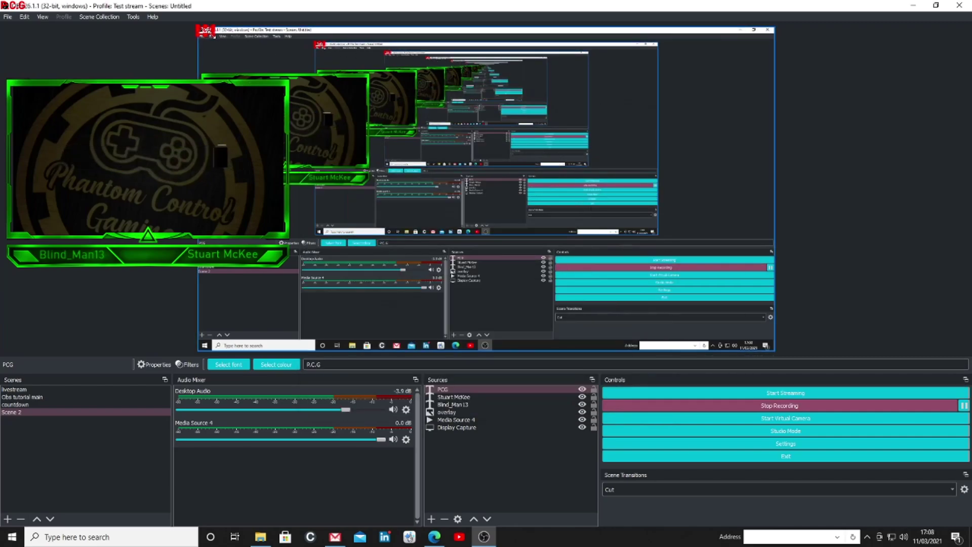
Resize the red P.C.G label and centre it in the bottom bar between the names
{"action": "left_click_drag", "start_coordinate": [224, 32], "coordinate": [293, 180]}
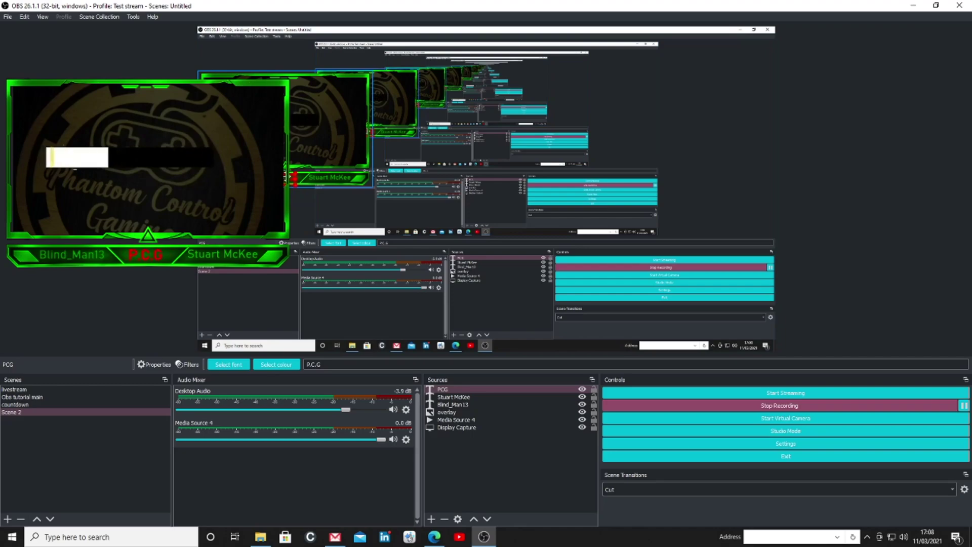
{"action": "left_click", "coordinate": [296, 194]}
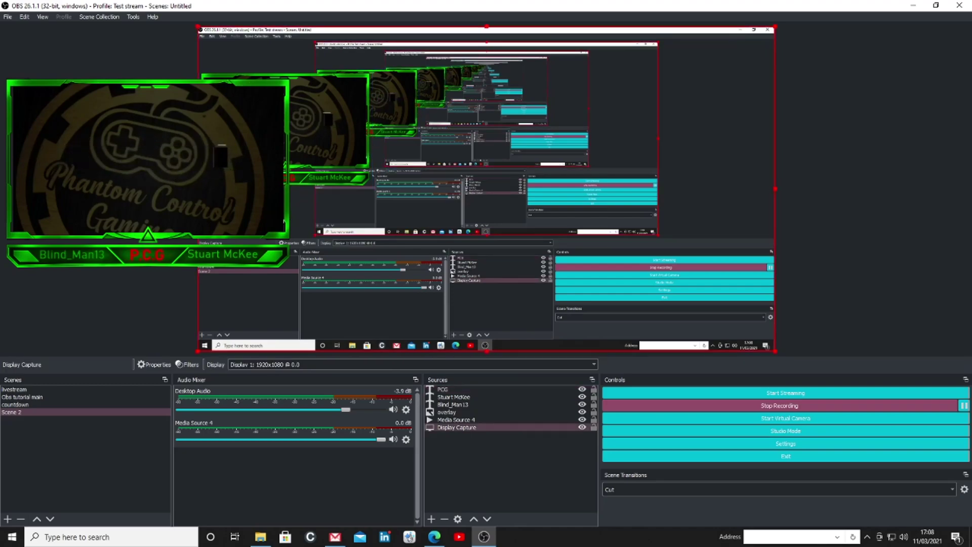
{"action": "left_click", "coordinate": [178, 34]}
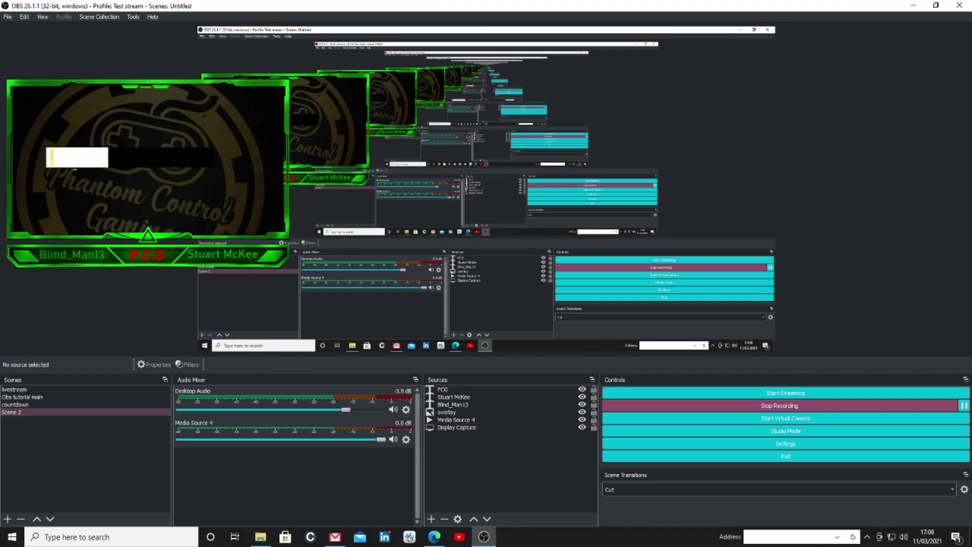